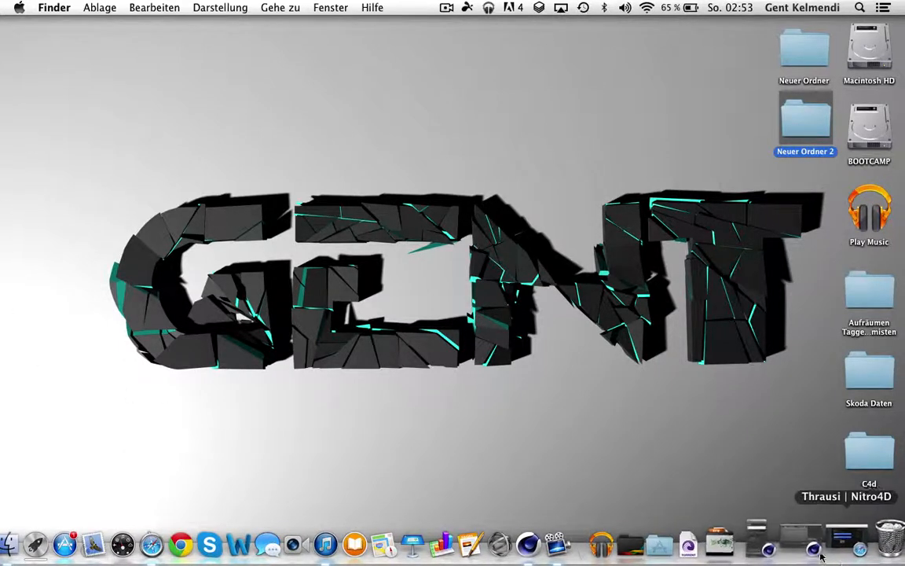
- Check the Thrausi 1.22 R12 commands in CINEMA 4D and view the plug-in's Nitro4D download page in Safari
left_click(844, 550)
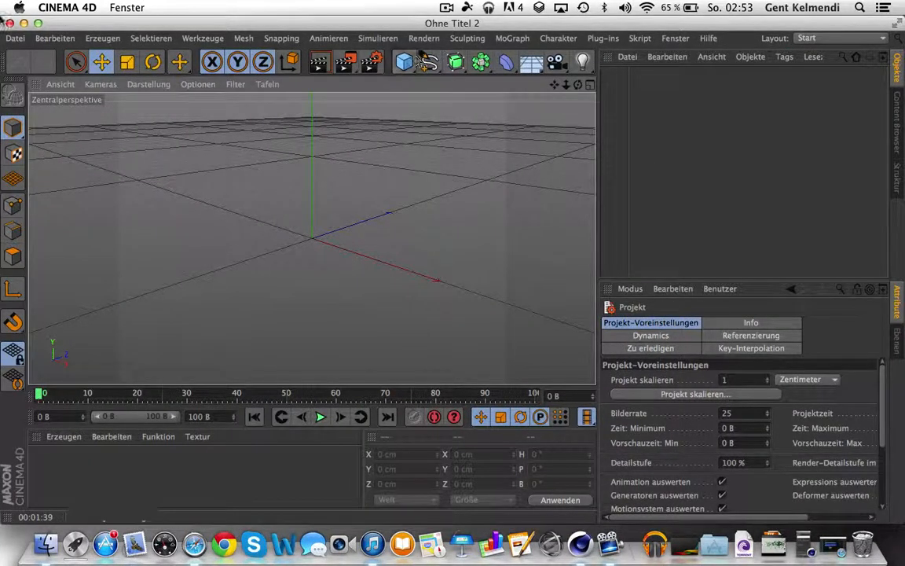
left_click(602, 38)
mouse_move(633, 86)
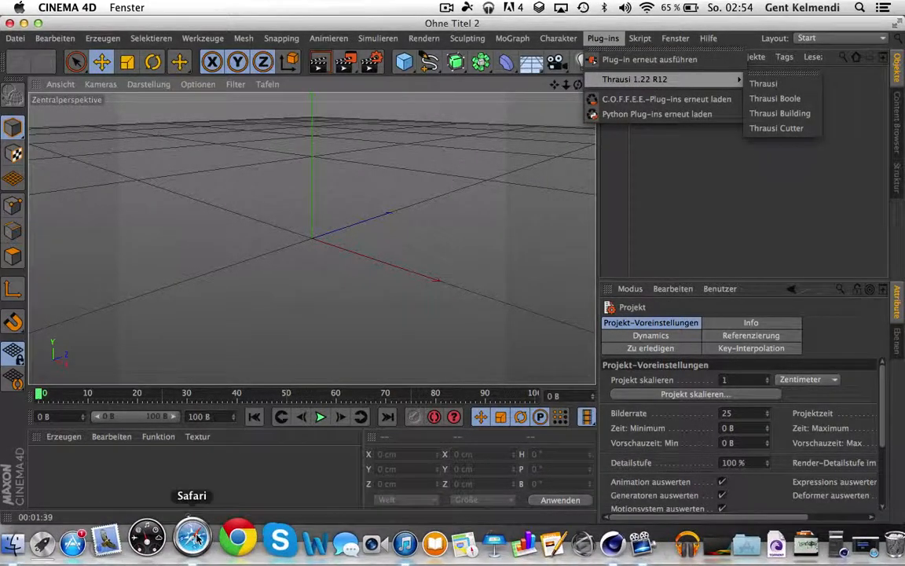
left_click(209, 543)
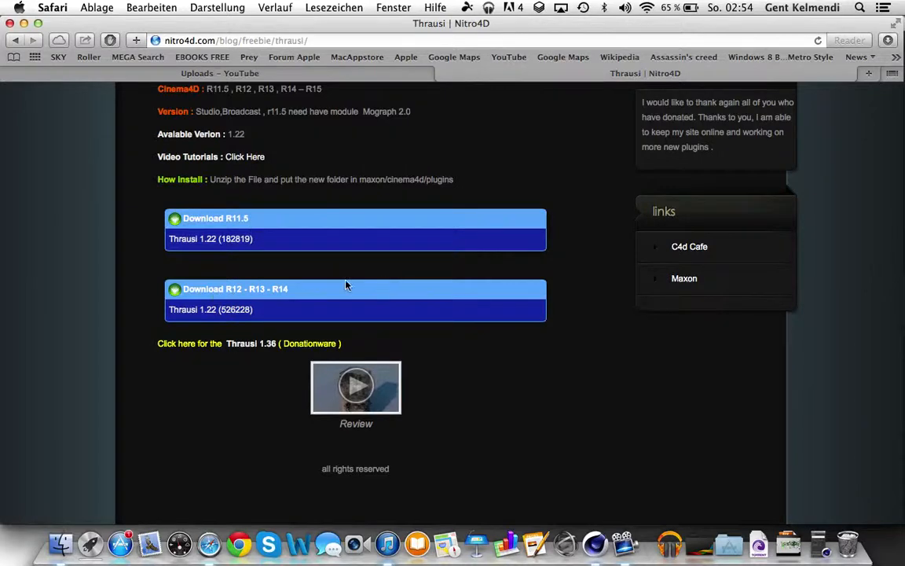
- Return to CINEMA 4D and display the program's version information
left_click(595, 543)
left_click(66, 7)
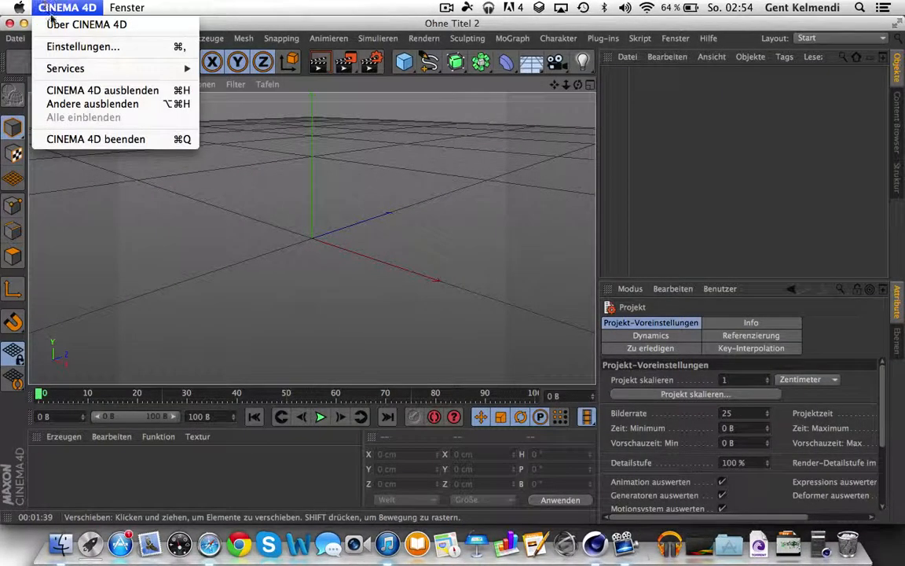
left_click(63, 20)
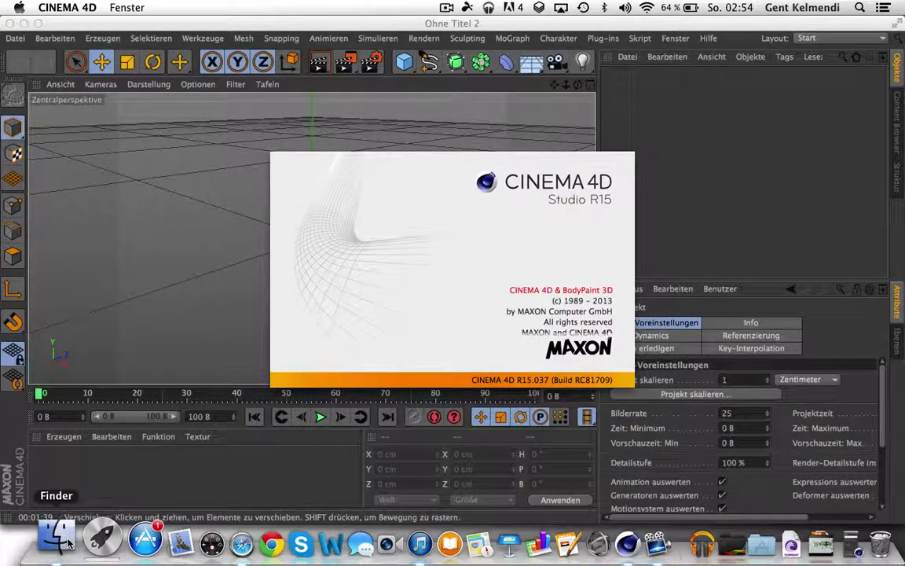
- Browse the installed programs to MAXON's CINEMA 4D R15 plugins folder, locate Thrausi 1.22 R12, and return to CINEMA 4D
left_click(726, 558)
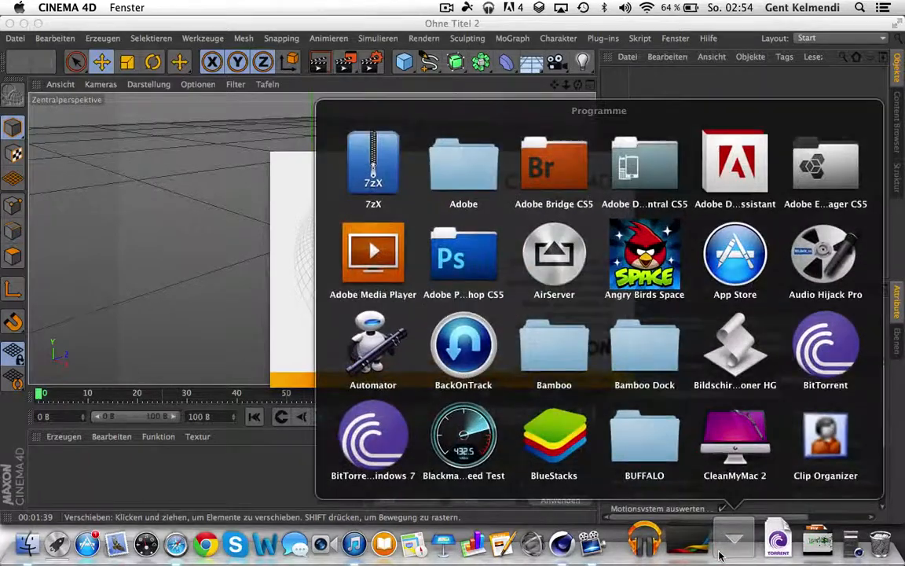
scroll(816, 448, "down", 10)
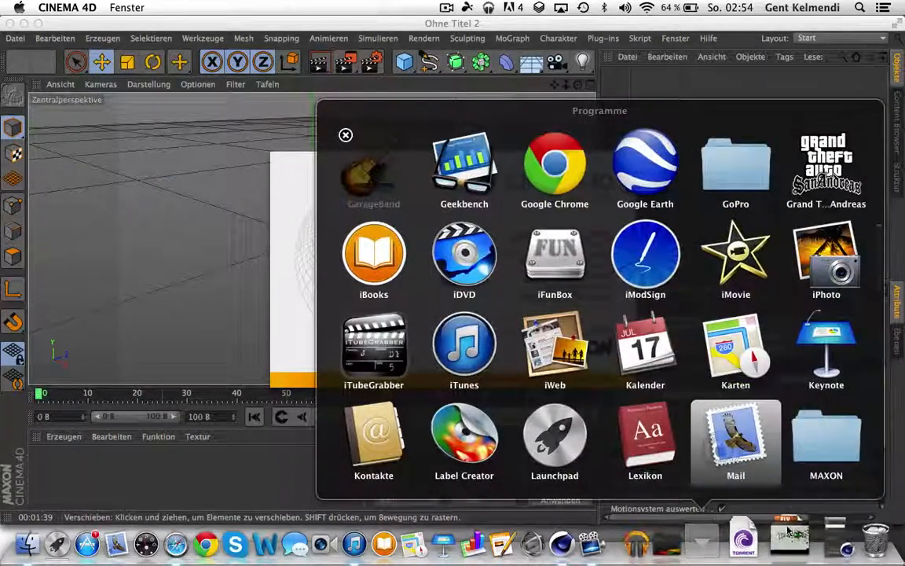
left_click(815, 448)
left_click(693, 430)
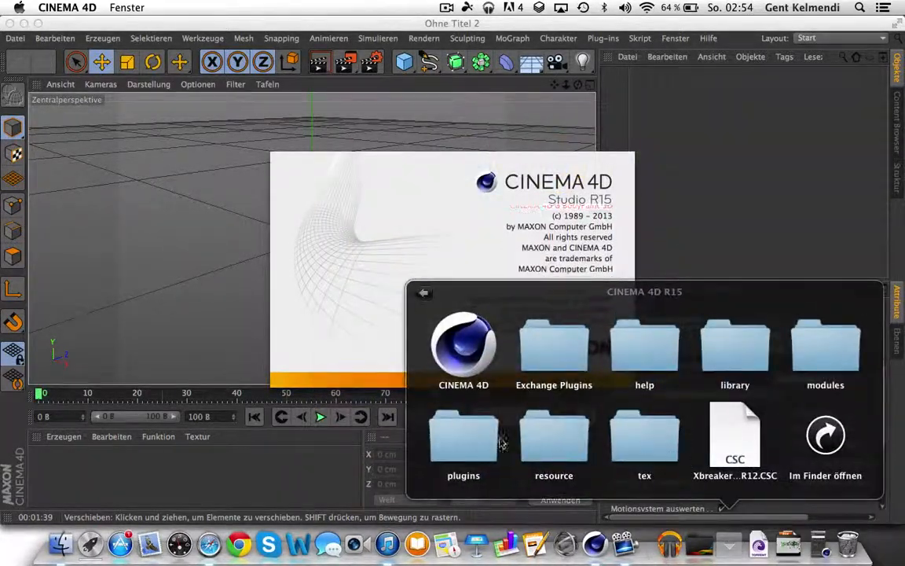
left_click(475, 437)
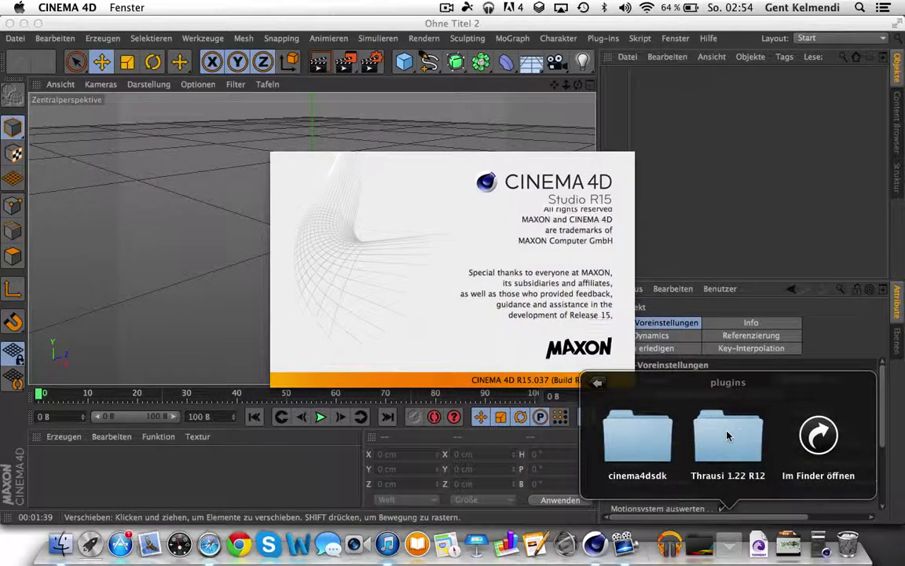
left_click(593, 550)
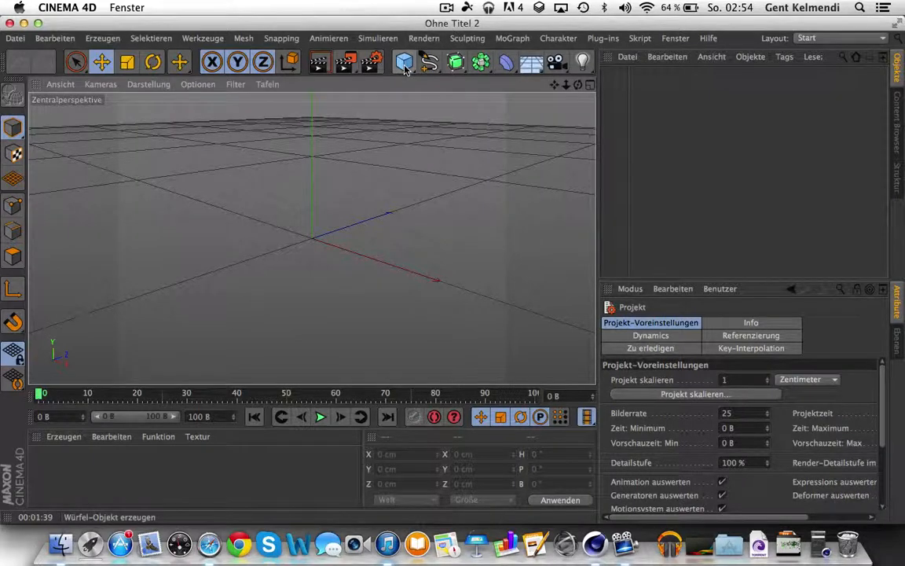
- Add Boden, Umgebung and Physikalischer Himmel objects to the scene, and test-render the current view
left_click(531, 62)
left_click(557, 81)
left_click(531, 62)
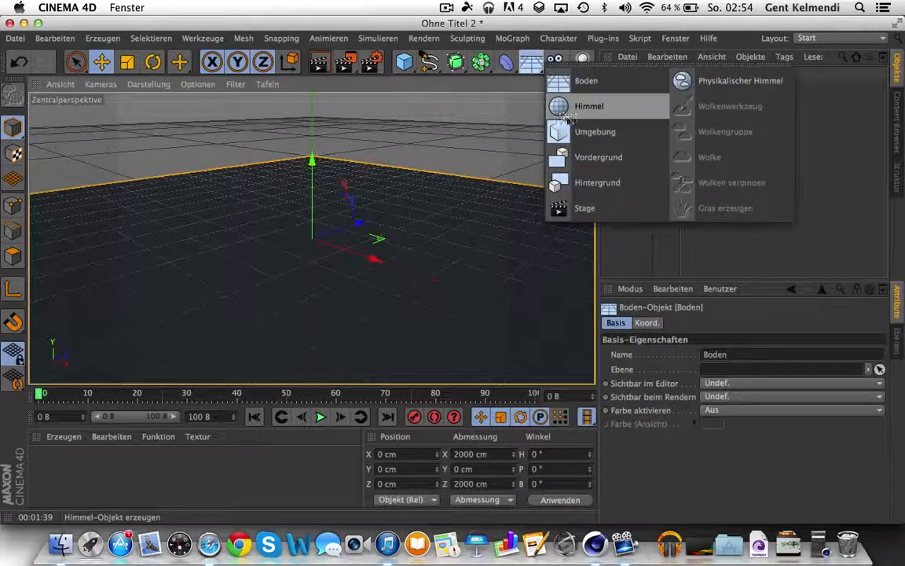
left_click(558, 131)
left_click(531, 62)
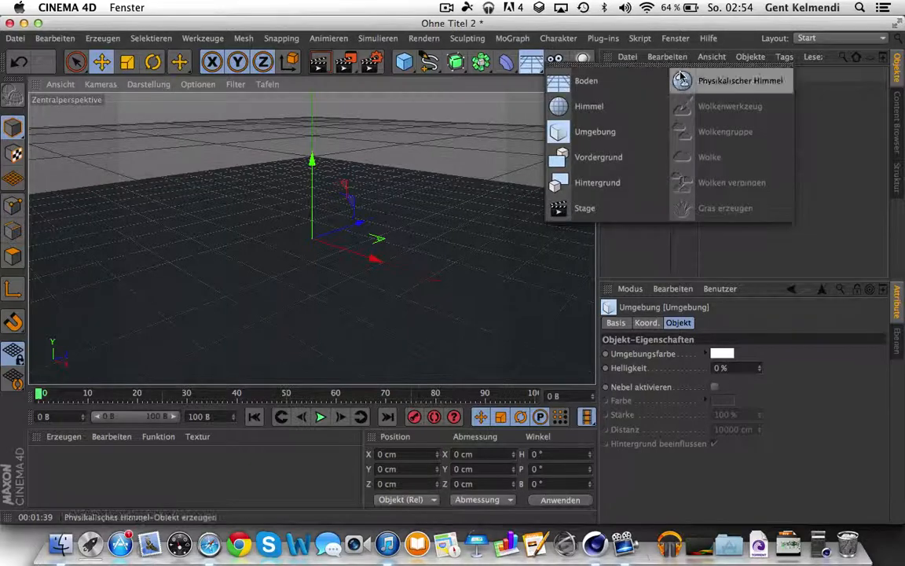
left_click(711, 81)
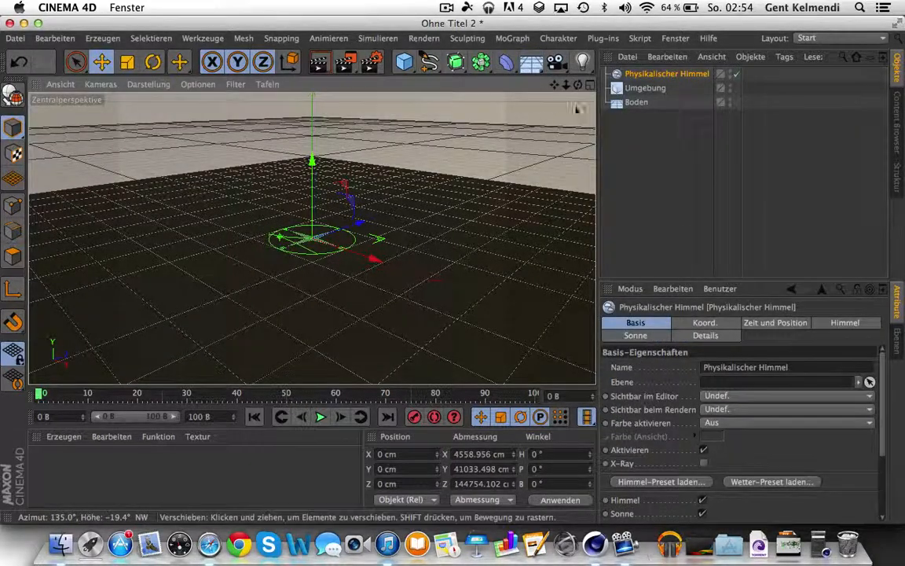
left_click(322, 64)
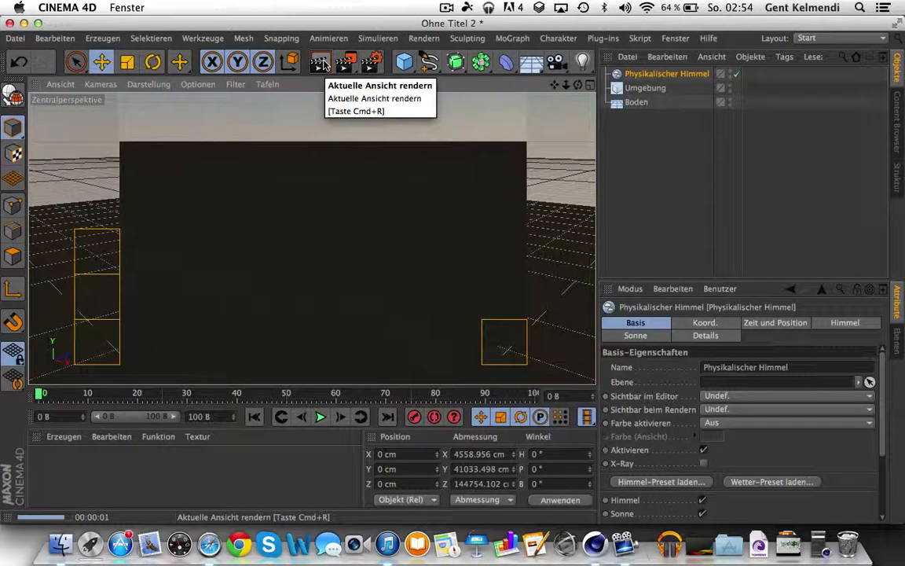
left_click(331, 152)
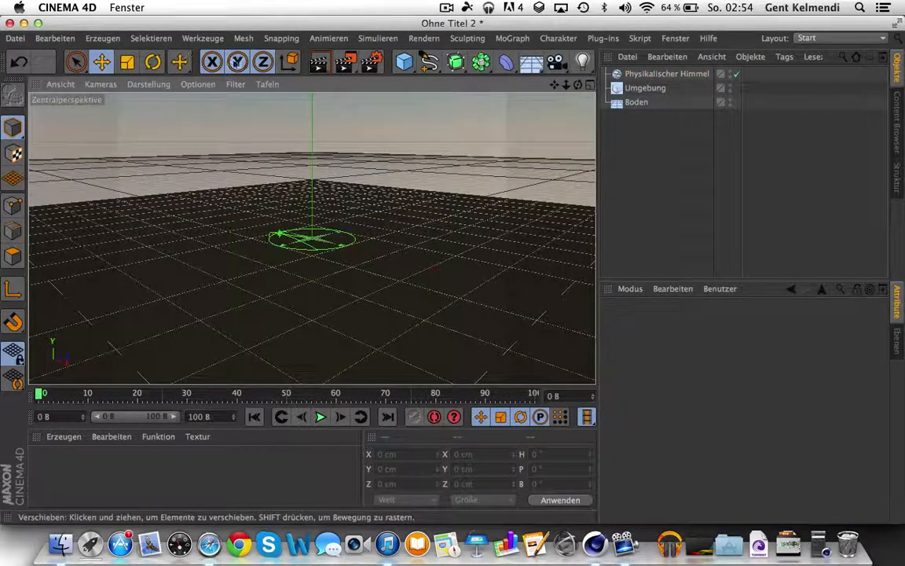
- Assign a Kollisionsobjekt simulation tag to the Boden object and check the tag's Dynamisch setting
left_click(638, 103)
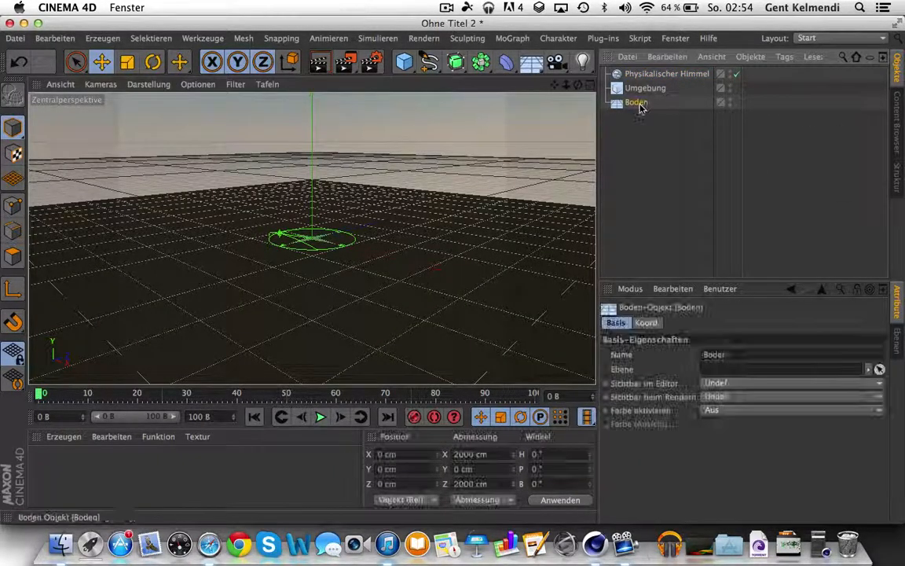
left_click(95, 39)
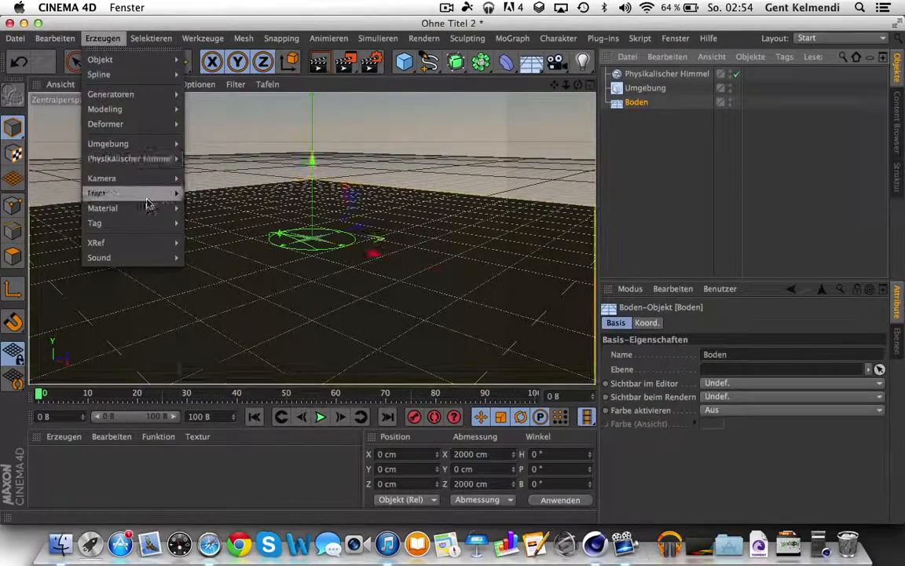
mouse_move(140, 228)
mouse_move(253, 333)
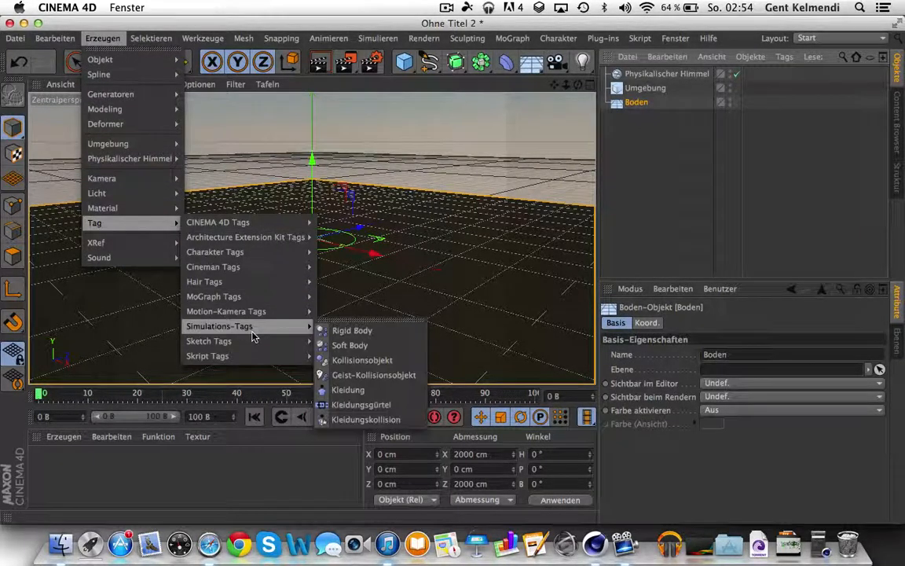
left_click(415, 363)
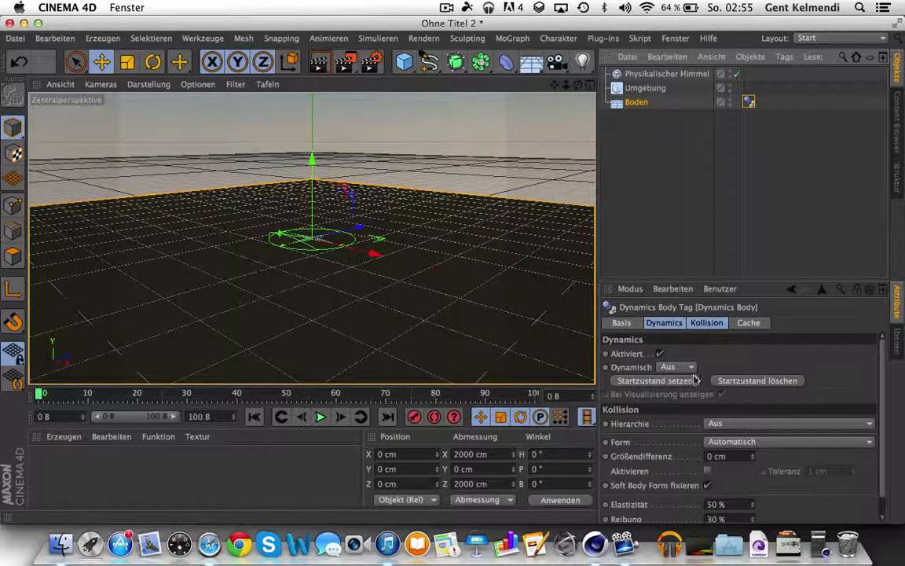
left_click(666, 367)
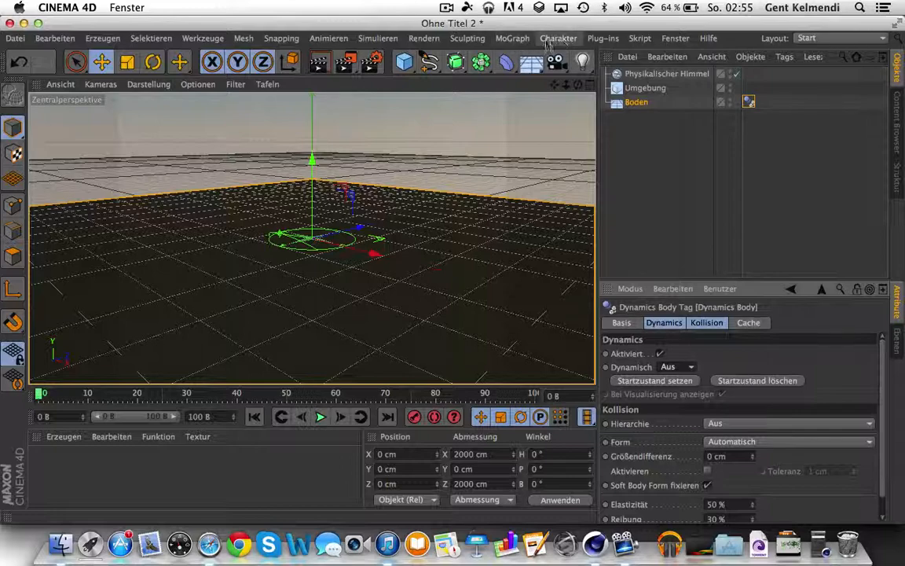
- Create a Würfel, raise it to about 186 cm in Y, and stretch it to about 379 × 200 × 652 cm
left_click_drag(404, 61, 603, 81)
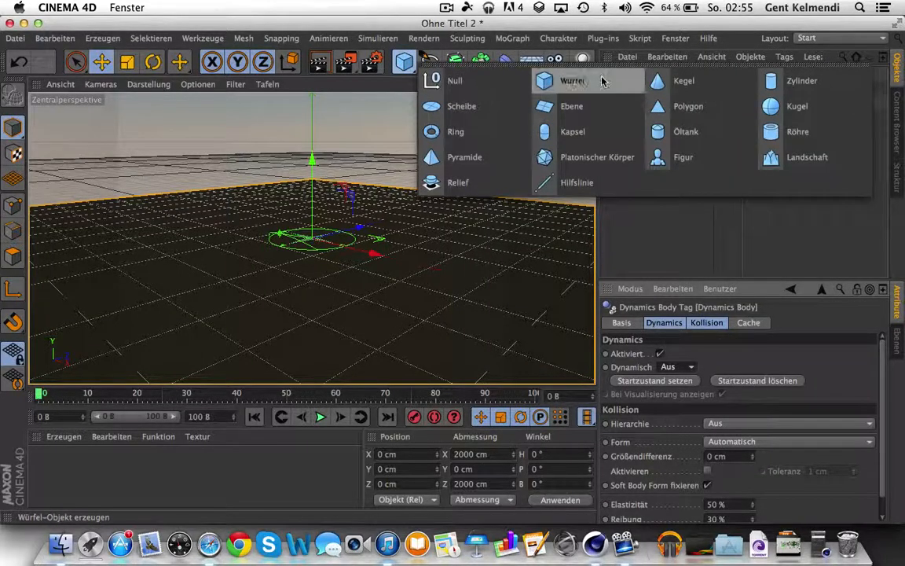
left_click(603, 81)
left_click_drag(312, 160, 312, 80)
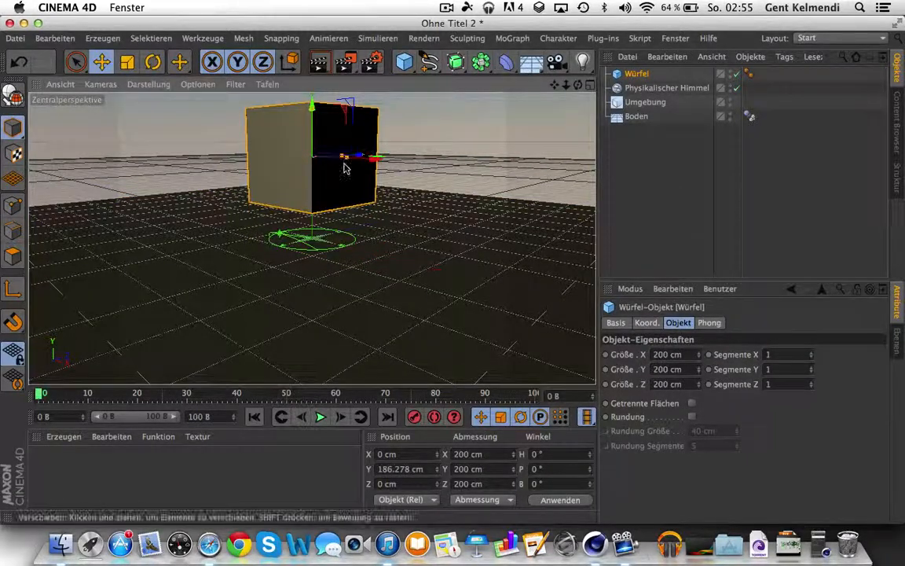
left_click_drag(358, 163, 396, 155)
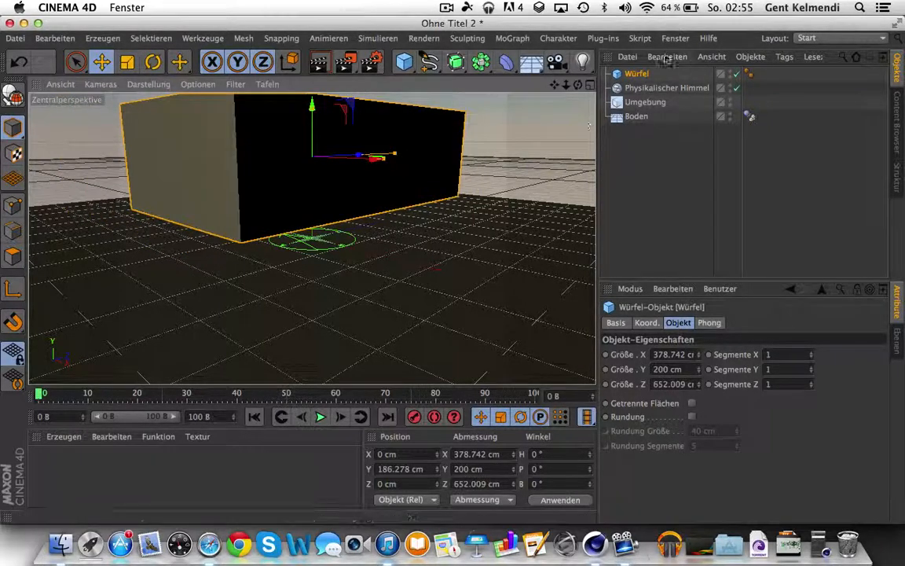
- Break the Würfel into 65 random pieces with the Thrausi plug-in and close its dialog
mouse_move(579, 88)
left_mouse_down()
mouse_move(518, 80)
mouse_move(563, 94)
left_mouse_up()
left_click(603, 38)
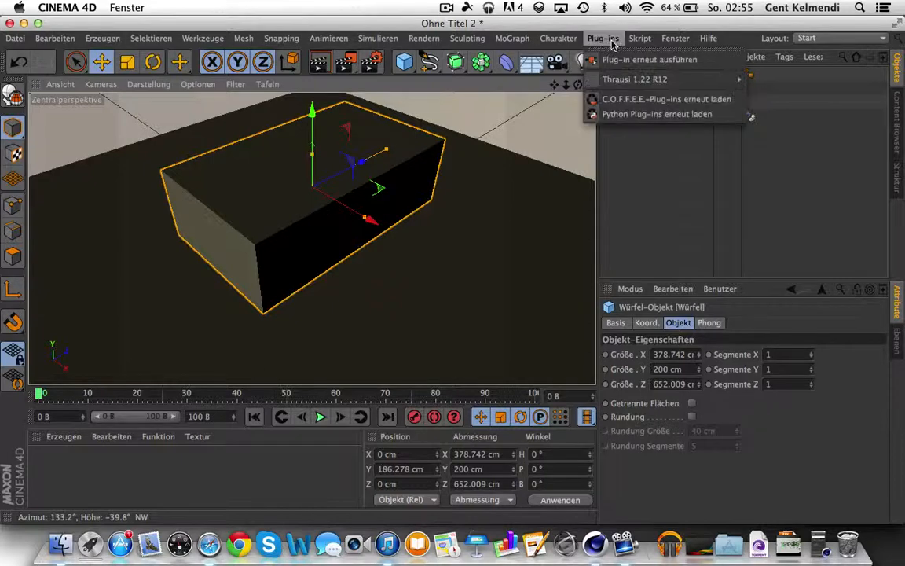
mouse_move(646, 82)
left_click(754, 85)
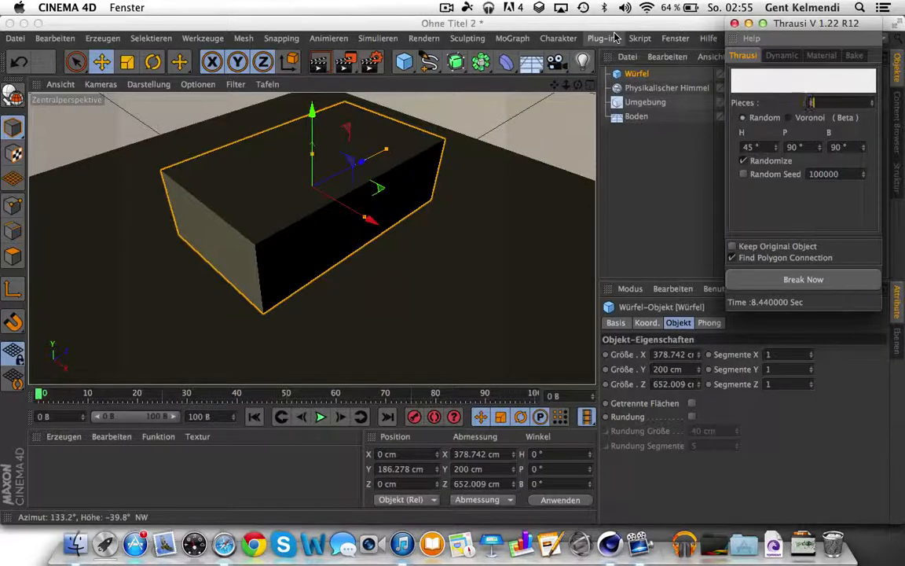
left_click(791, 282)
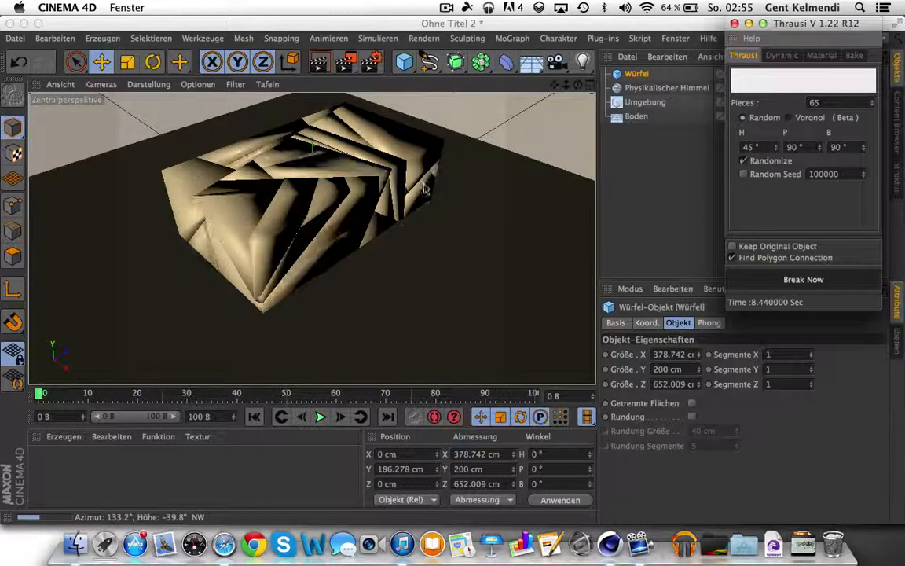
left_click(735, 24)
- Preview the shattering simulation twice and return the animation to frame 0
left_click(320, 417)
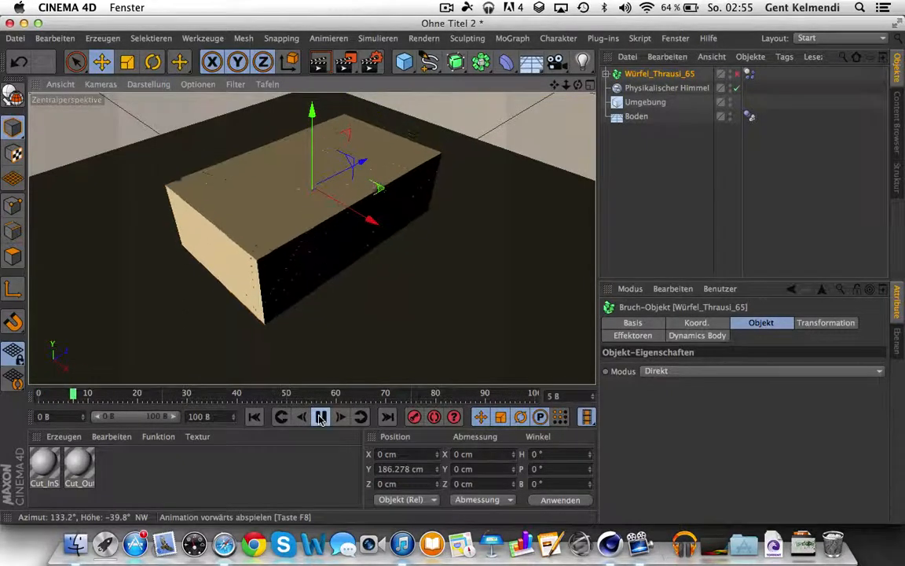
left_click(320, 417)
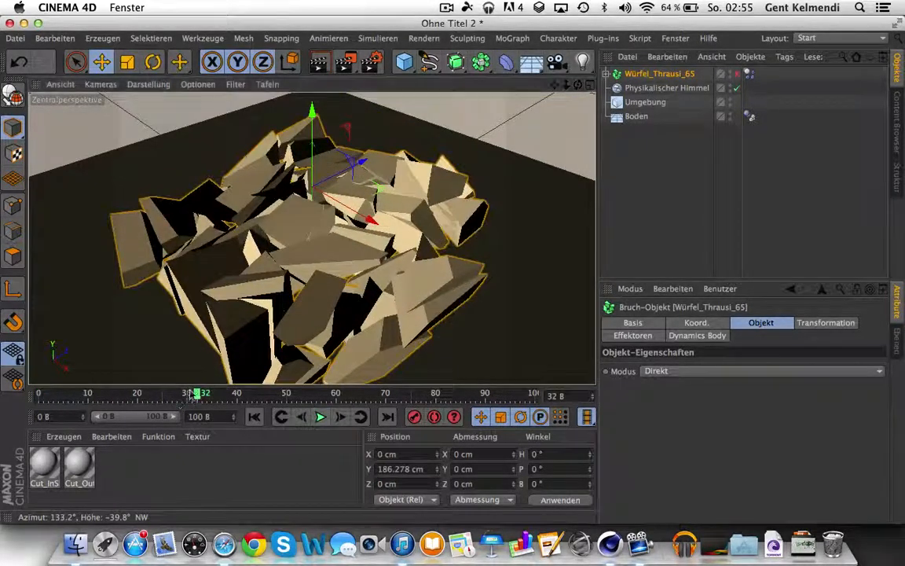
left_click_drag(193, 395, 39, 395)
left_click(321, 417)
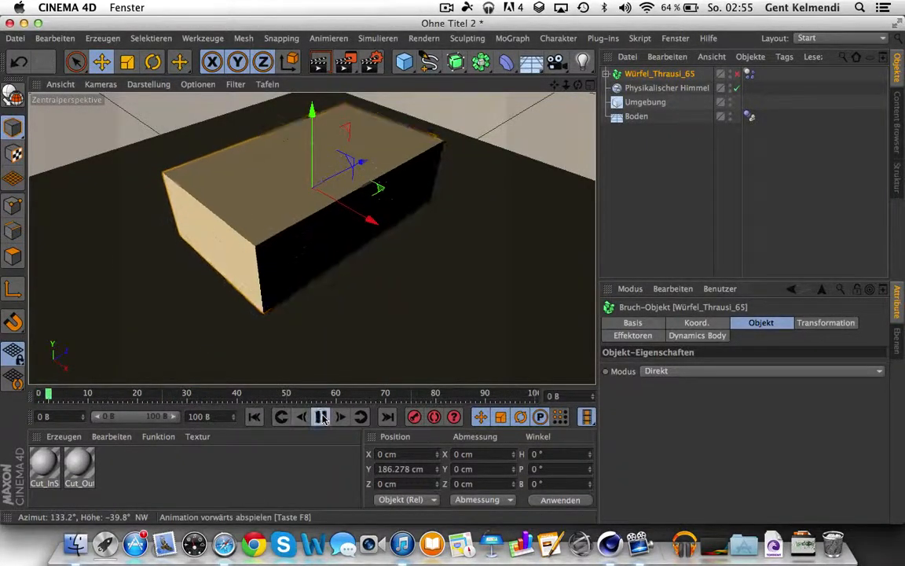
left_click(321, 417)
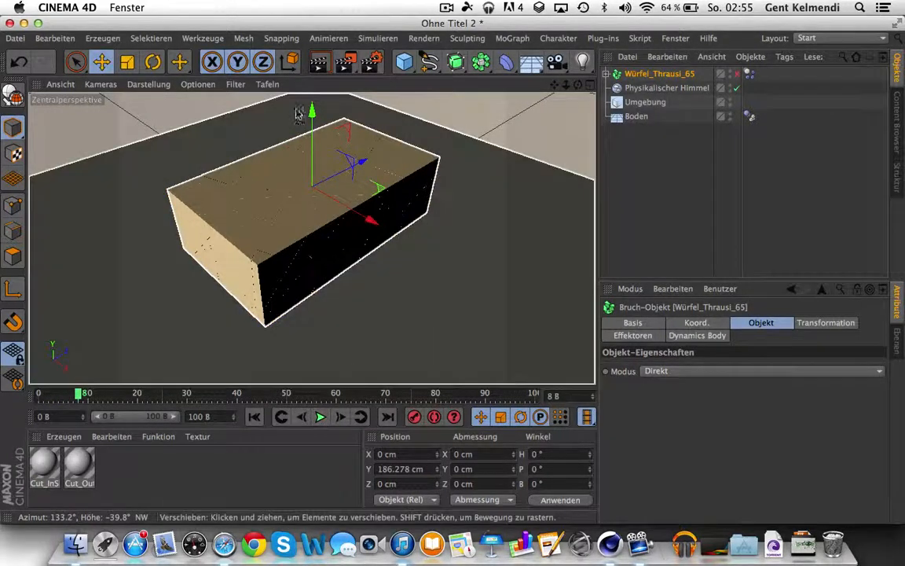
left_click(254, 417)
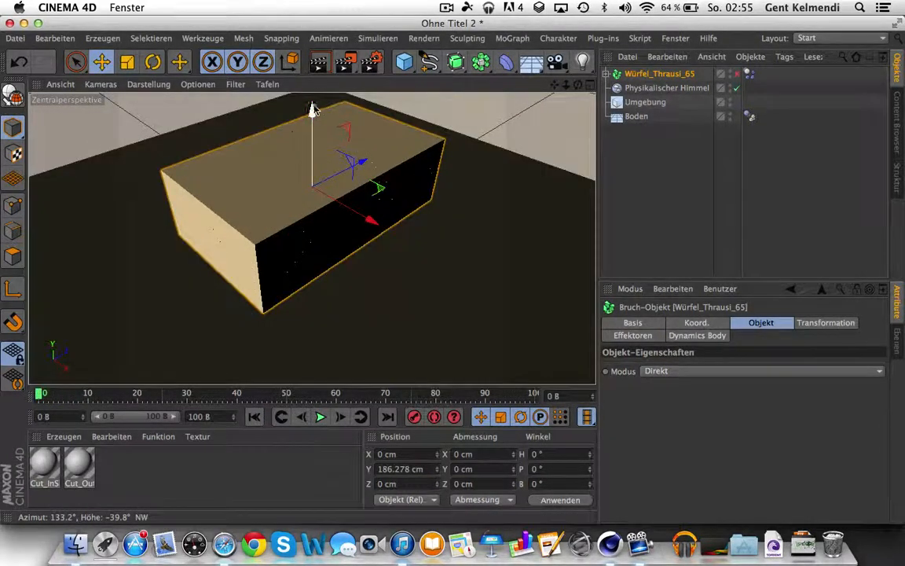
- Raise the fractured block to about 658 cm in Y, preview its fall, and rewind to the start
left_click_drag(312, 110, 315, 85)
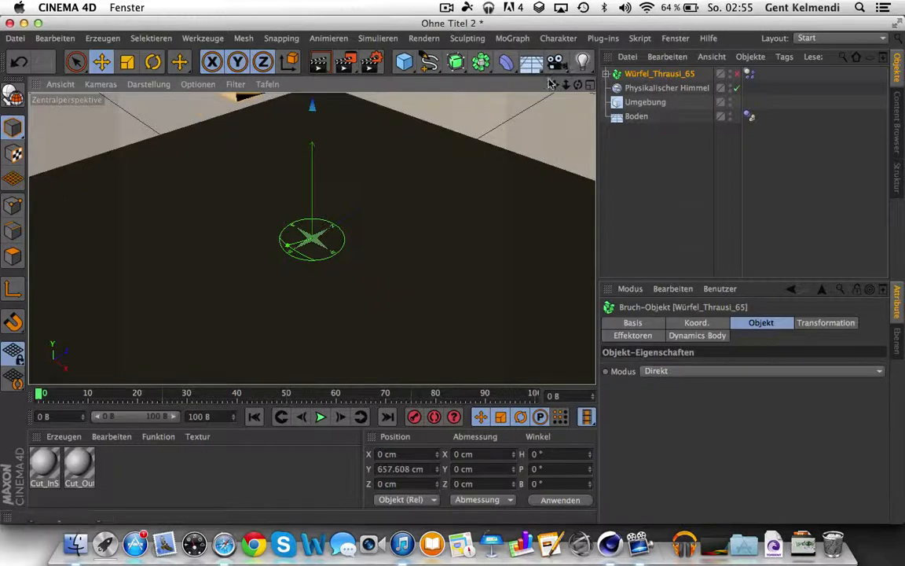
left_click_drag(577, 84, 488, 192)
left_click(320, 418)
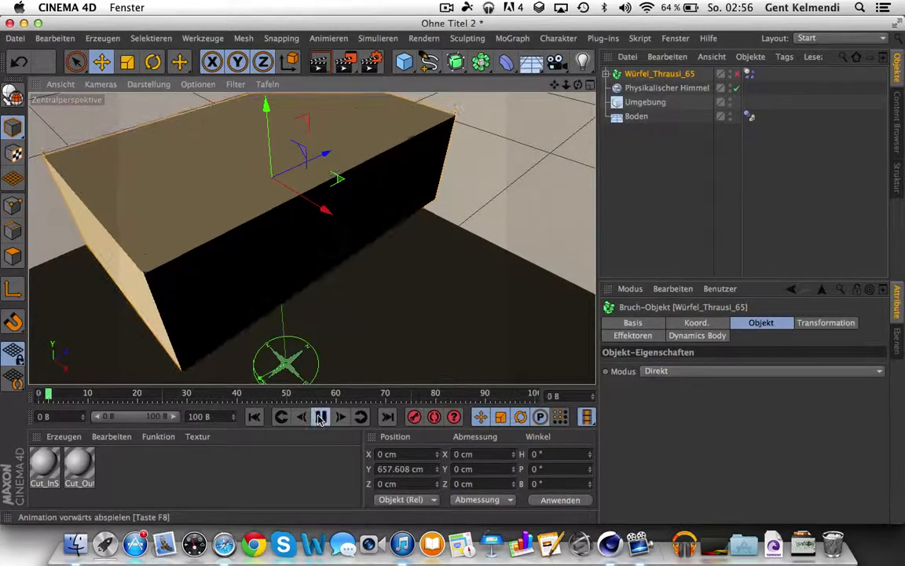
left_click(320, 418)
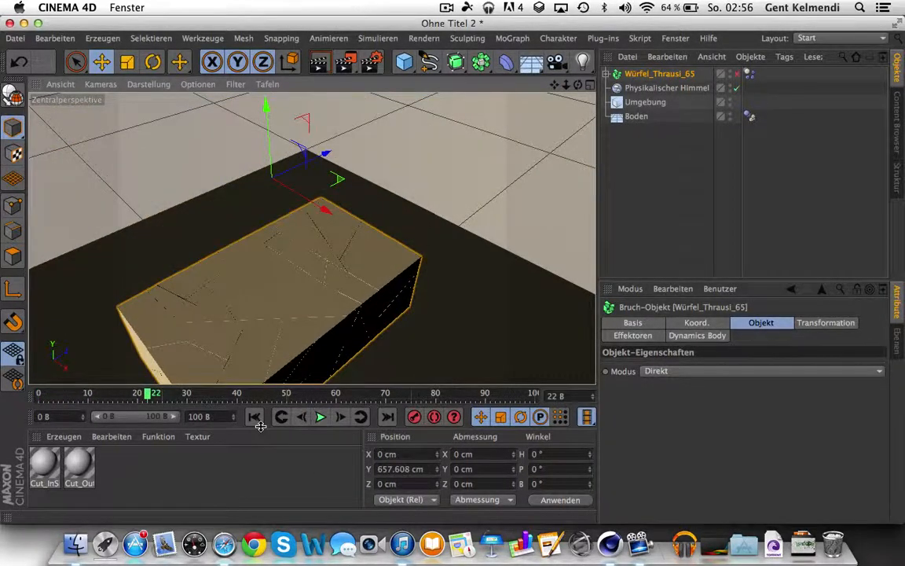
left_click(254, 417)
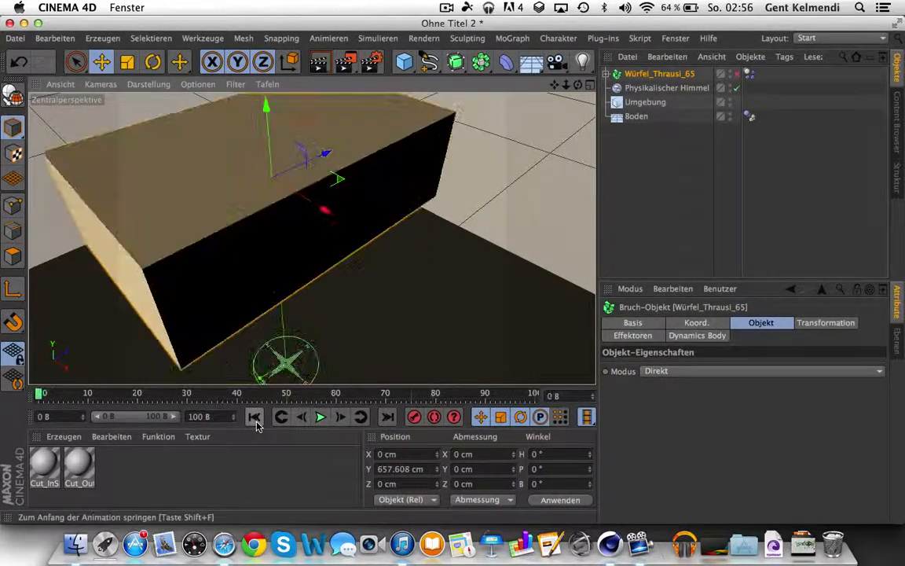
- Set the Auslösung of the Würfel_Thrausi_65 Dynamics Body tag to Bei Kollision
left_click(748, 75)
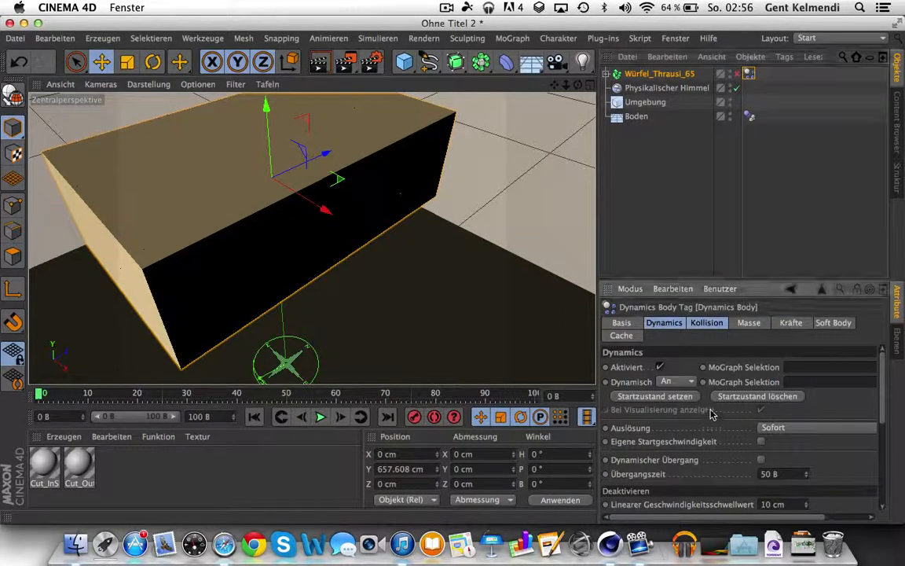
left_click(780, 430)
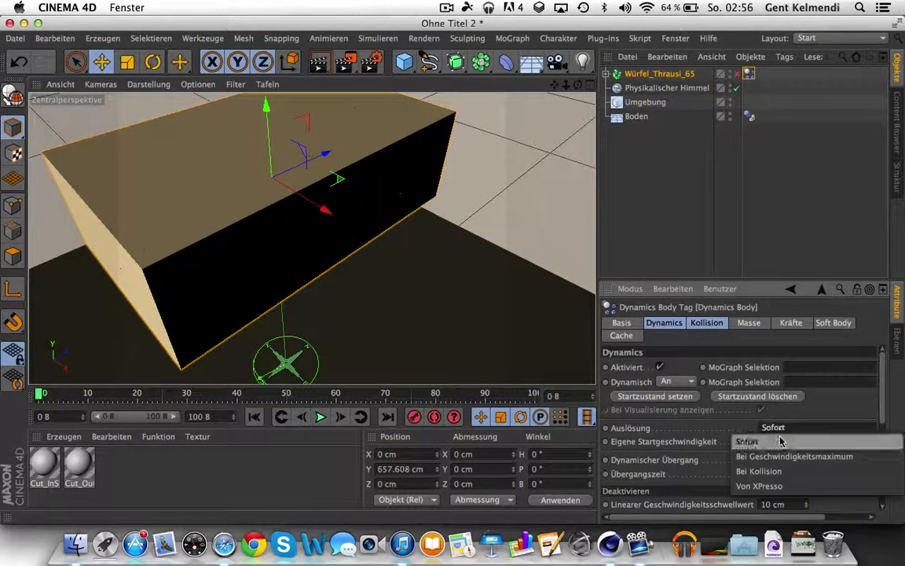
left_click(748, 474)
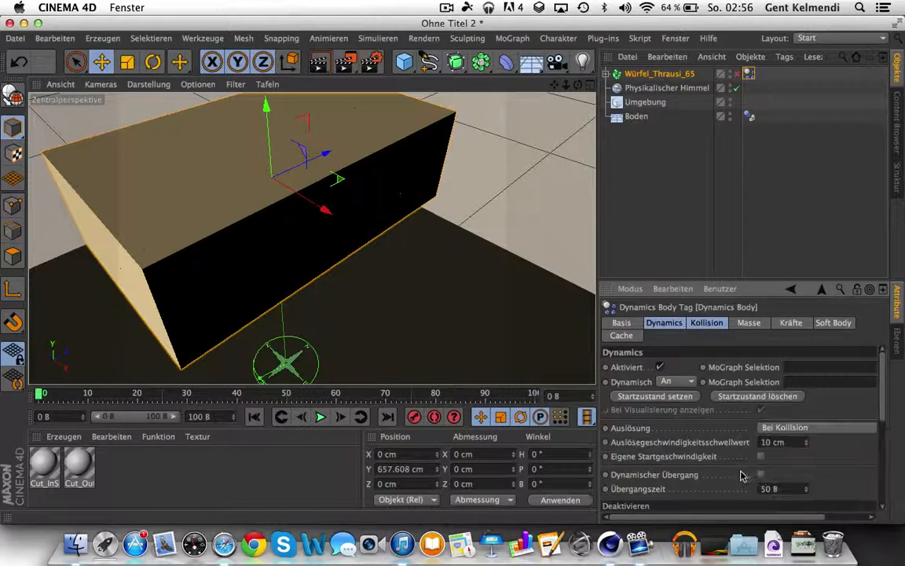
scroll(313, 238, "down", 5)
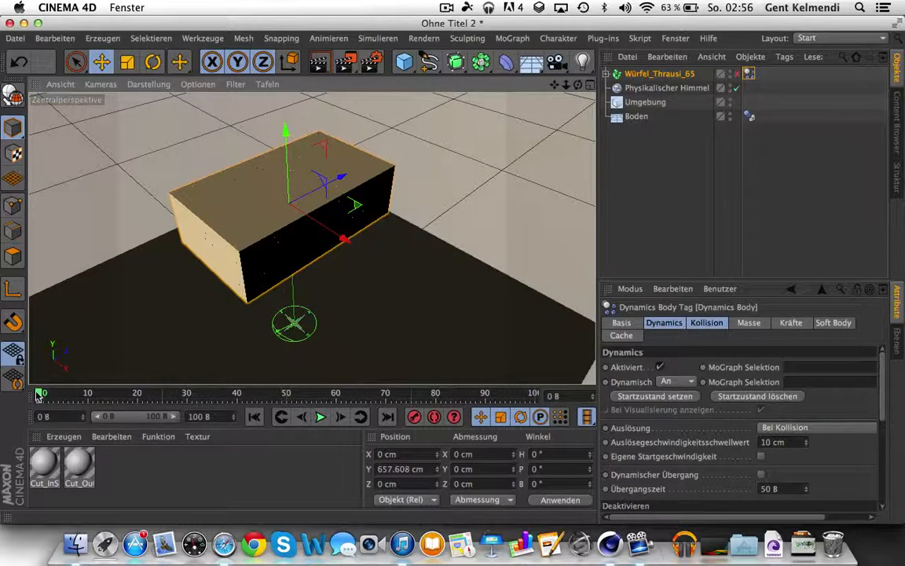
- Try animating the fractured block down to about −26 cm in Y at frame 30 and preview it hitting the floor
left_click_drag(40, 395, 86, 392)
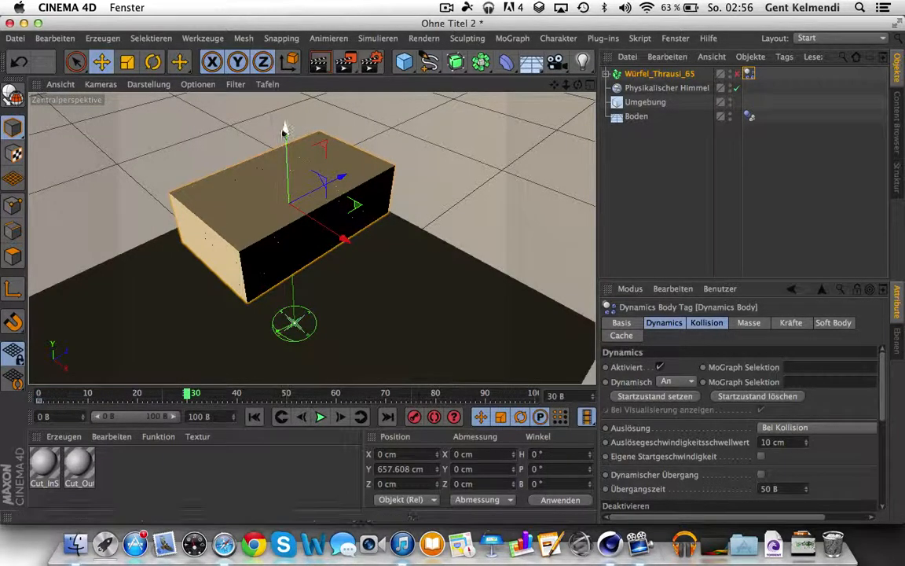
left_click_drag(282, 150, 293, 255)
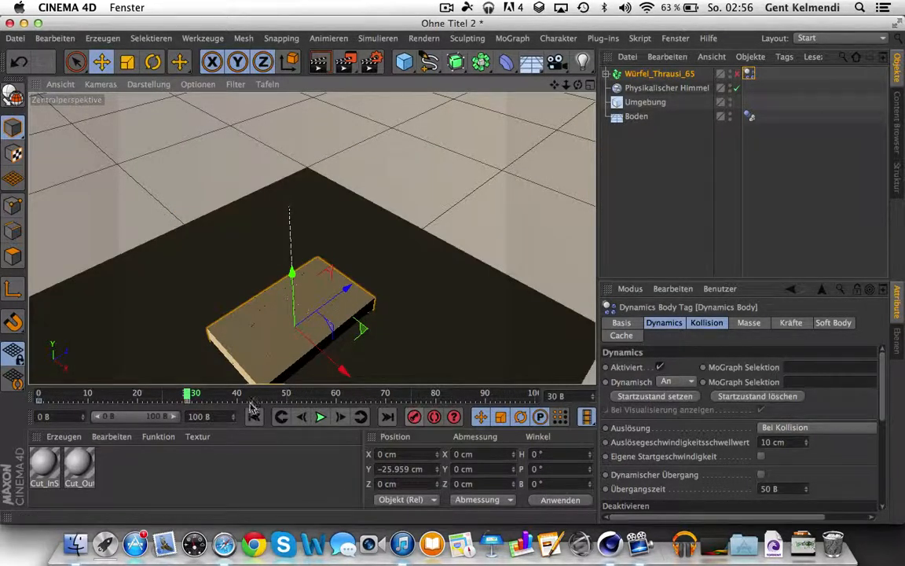
left_click(254, 416)
left_click(320, 418)
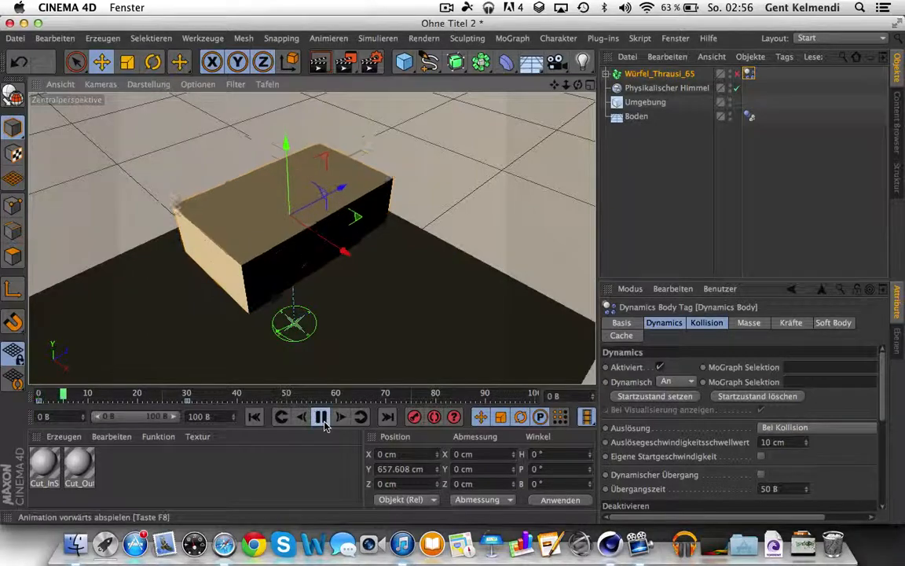
left_click(254, 417)
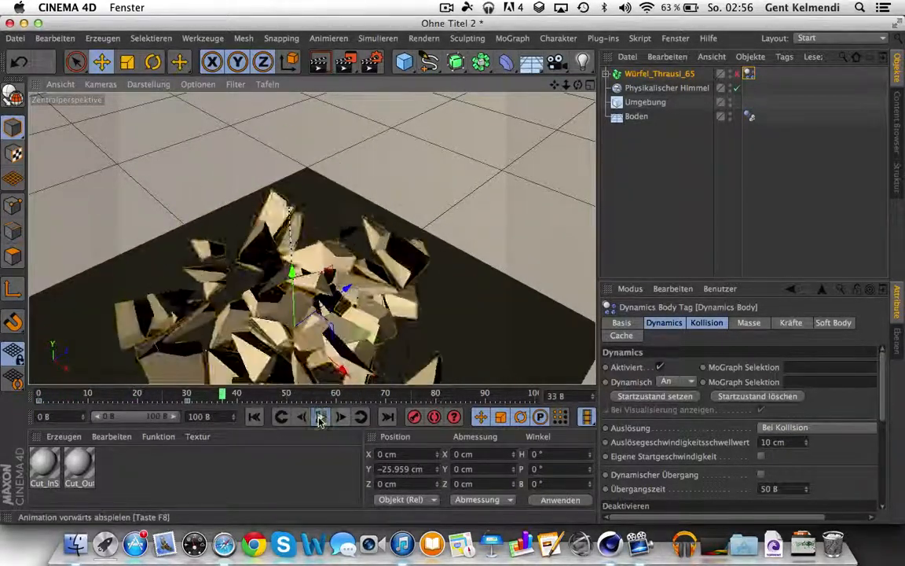
left_click(319, 418)
- Rewind to frame 0 and delete the fractured block's position keyframes
left_click(254, 416)
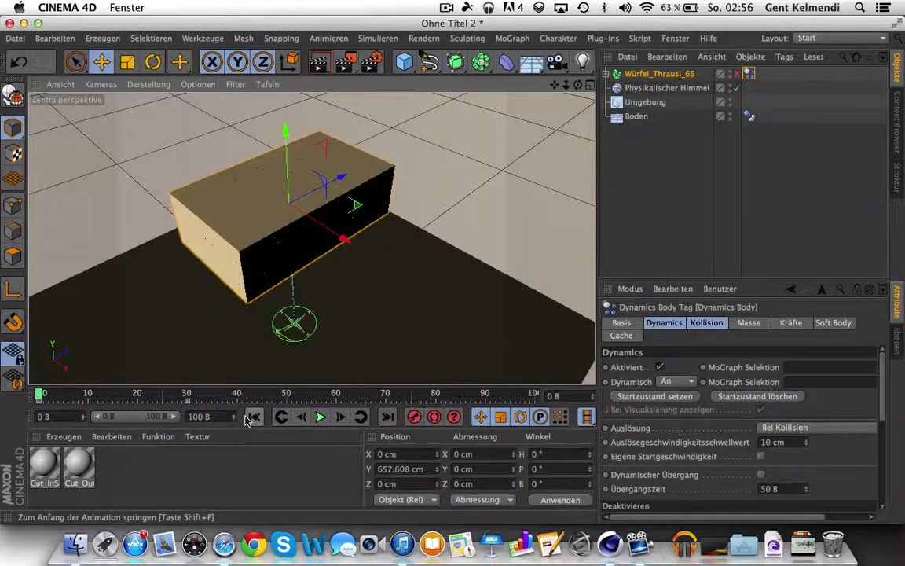
left_click_drag(27, 376, 17, 377)
key("Delete")
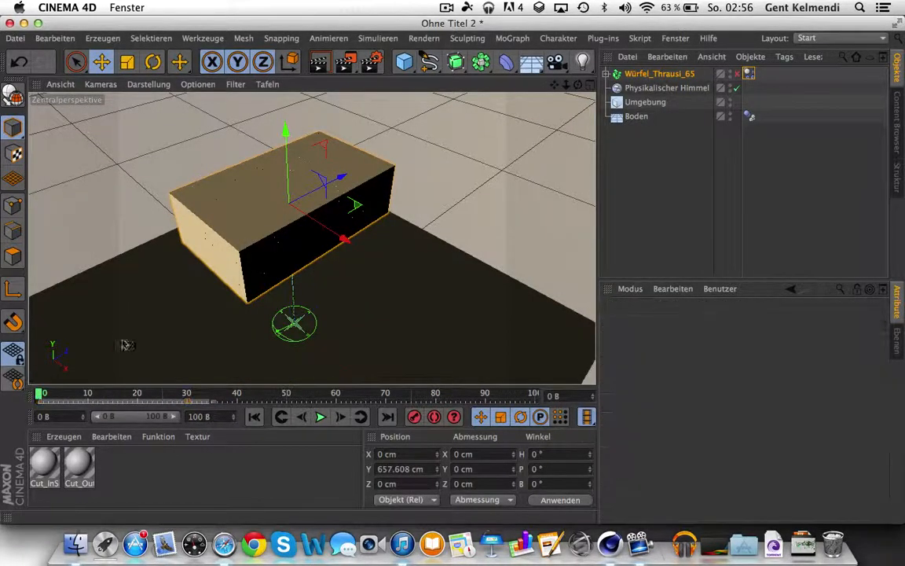
- Create a 200 cm Würfel, give it a Kollisionsobjekt tag, and raise it to about 85 cm in Y
left_click_drag(404, 61, 580, 81)
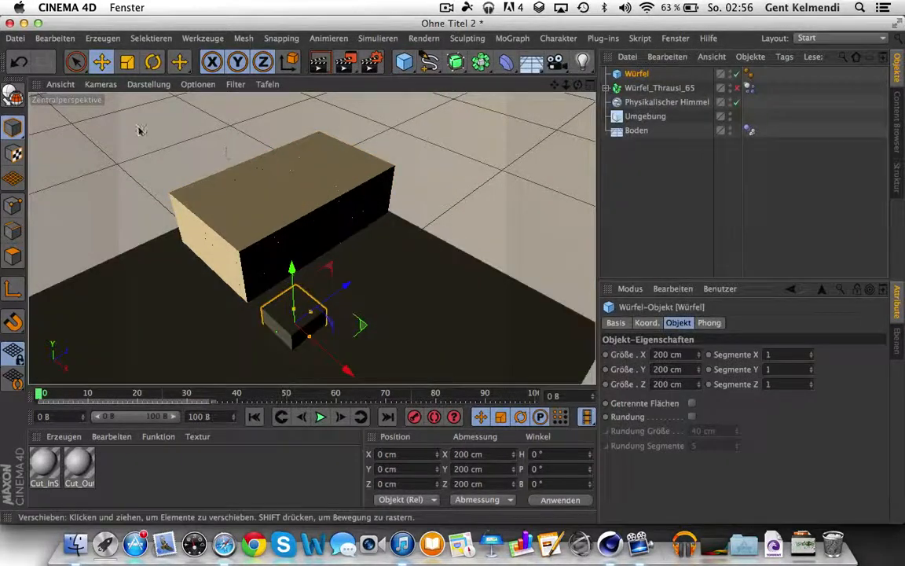
left_click(102, 37)
mouse_move(141, 224)
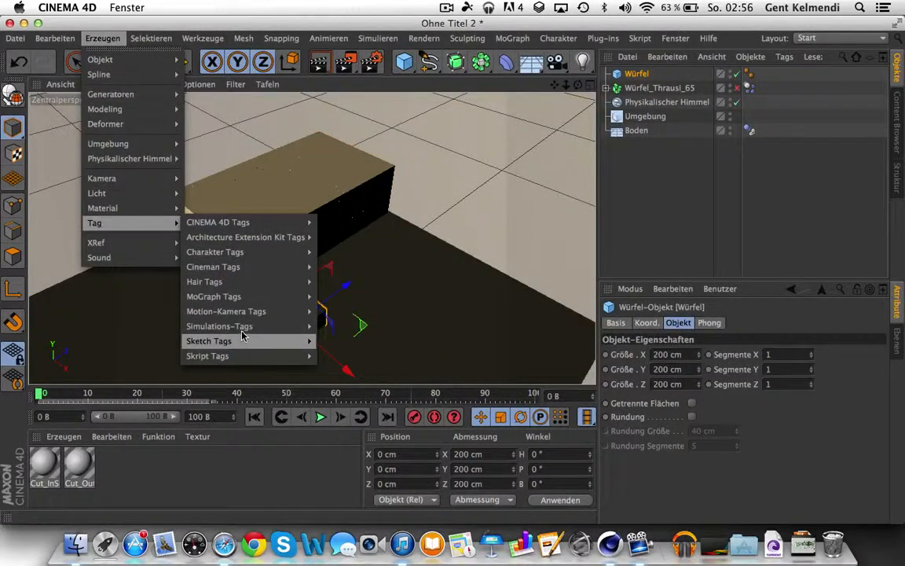
mouse_move(263, 317)
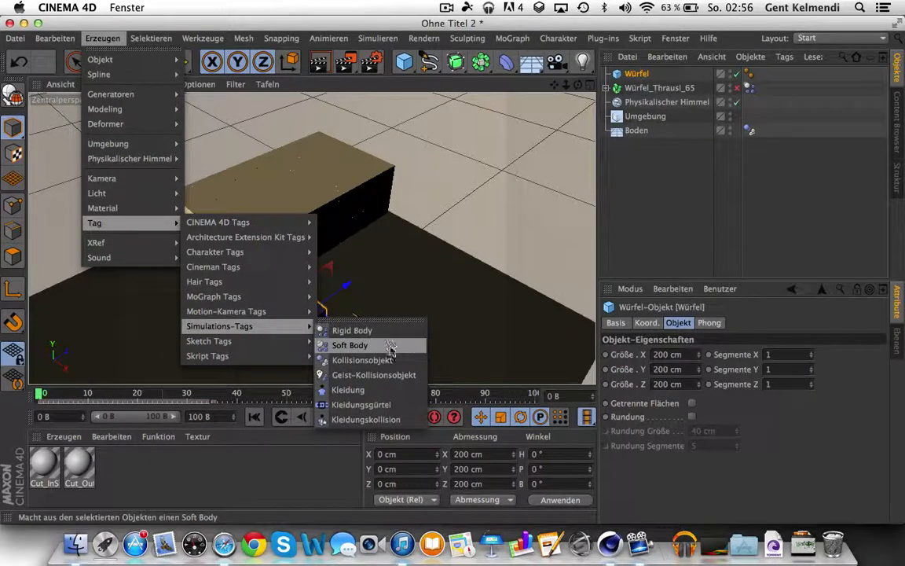
left_click(346, 345)
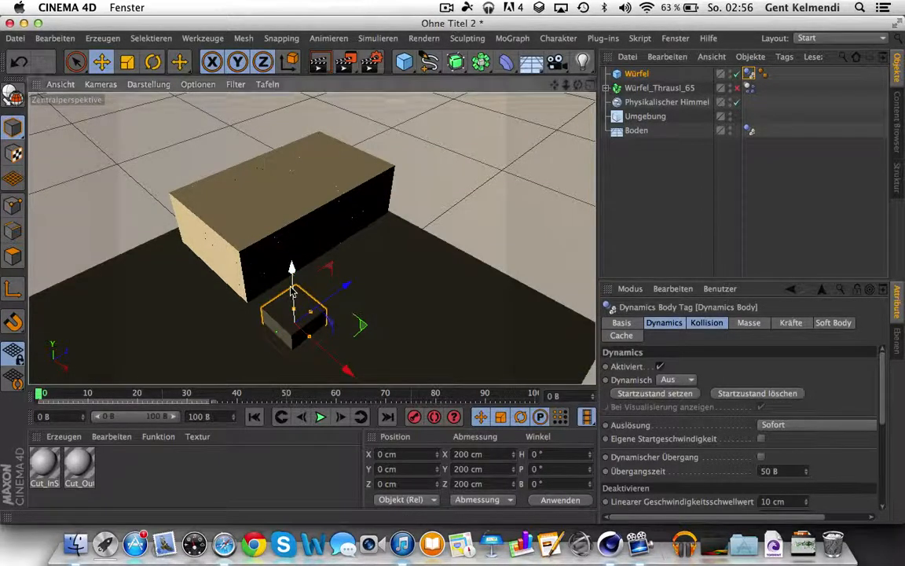
left_click_drag(296, 293, 271, 319)
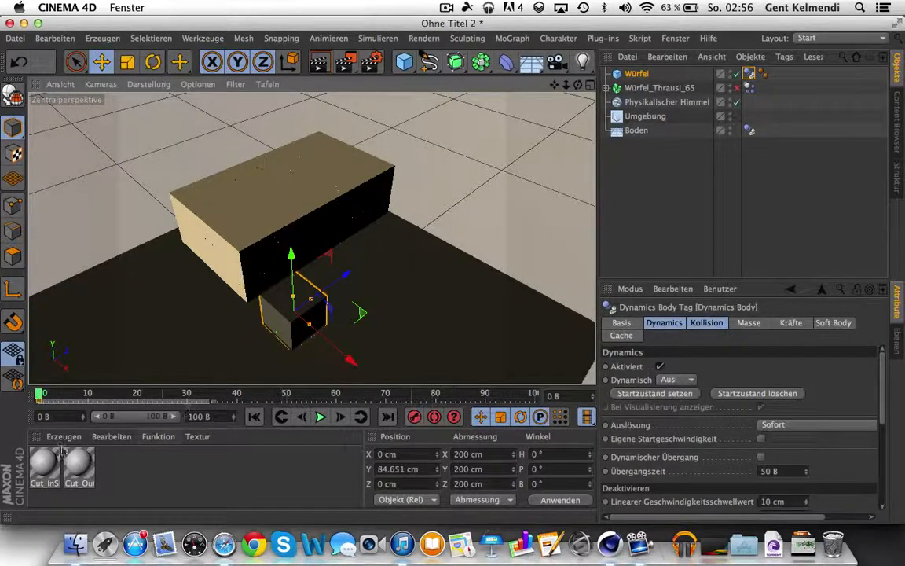
- Animate the new Würfel rising to about 904 cm in Y at frame 47 and preview its impact on the fractured block
left_click_drag(43, 396, 272, 396)
left_click_drag(306, 296, 277, 98)
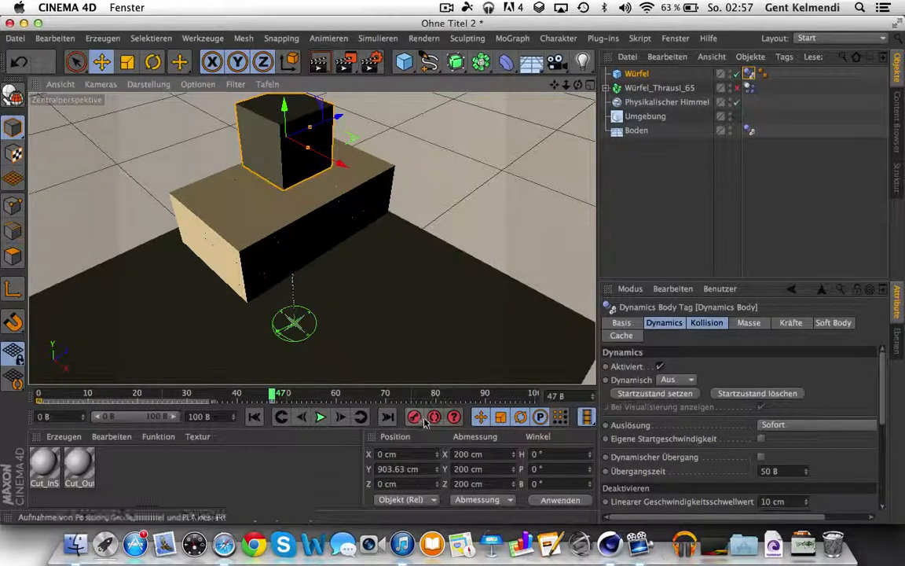
left_click(254, 417)
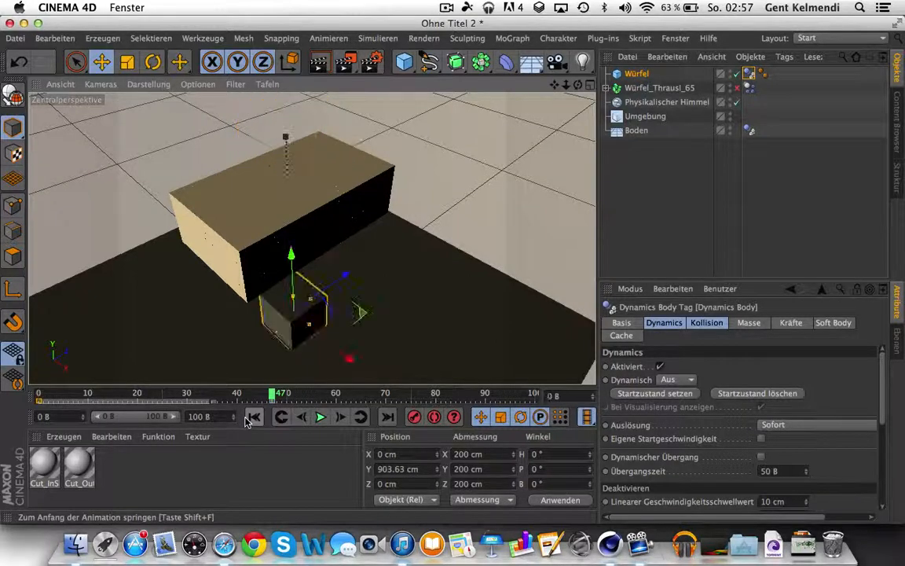
left_click(320, 417)
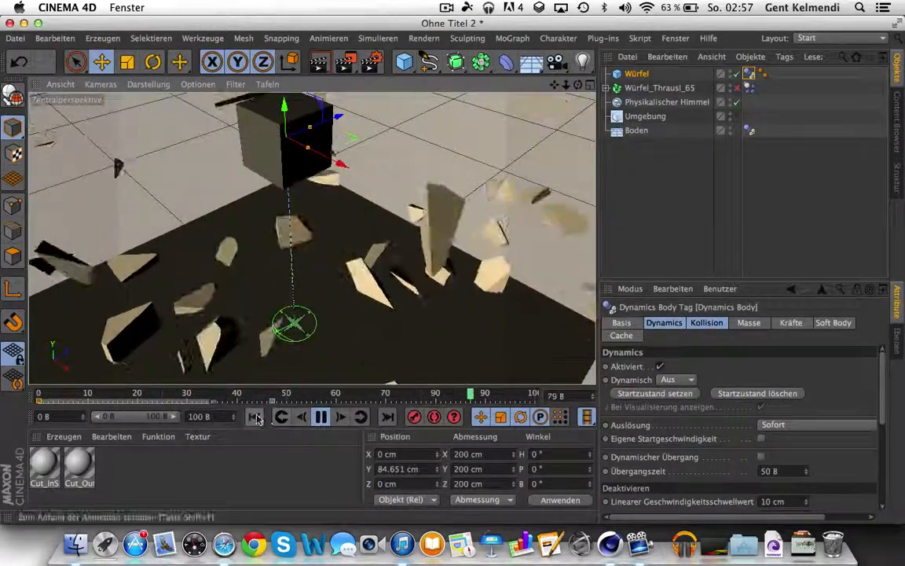
left_click(321, 417)
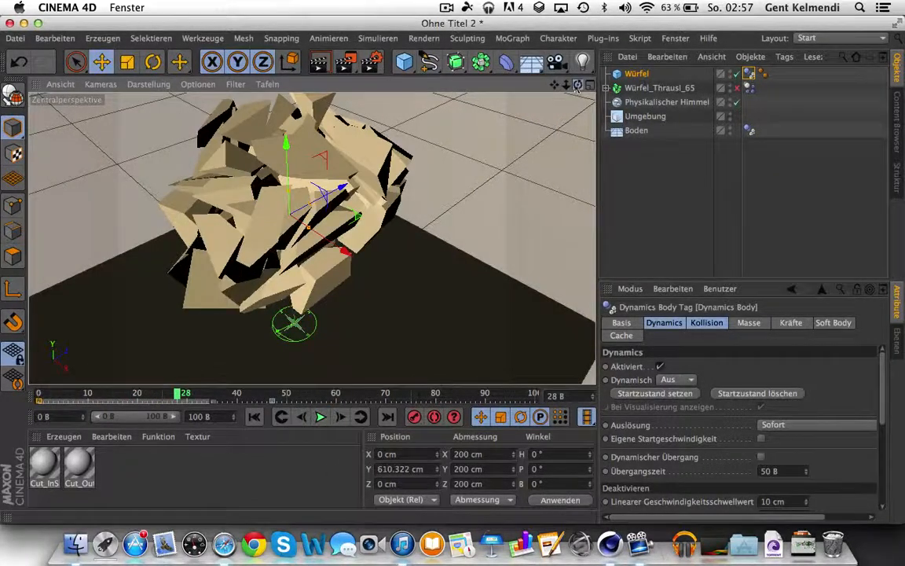
- Set the animation to frame 25 and render the breaking block in the viewport from a closer angle
left_click_drag(578, 85, 531, 88)
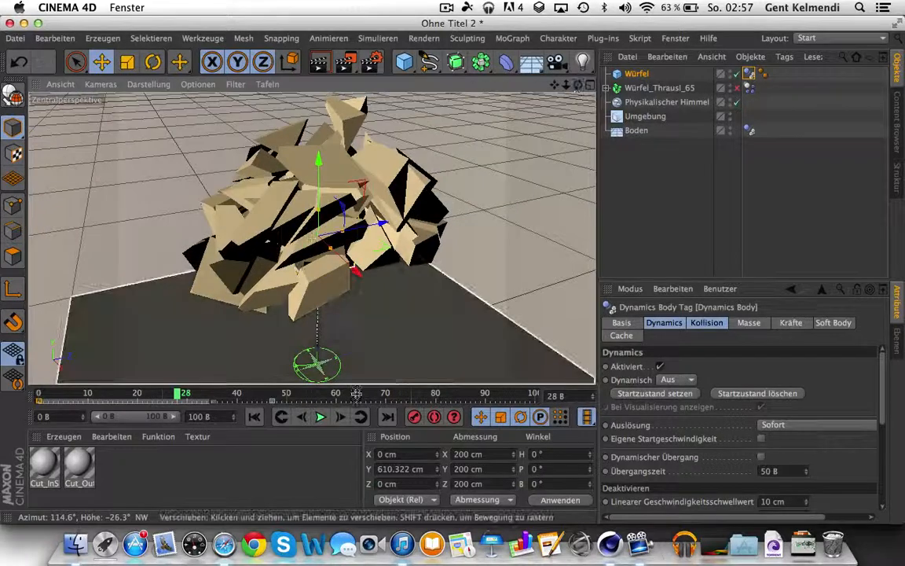
mouse_move(178, 396)
left_mouse_down()
mouse_move(43, 394)
mouse_move(150, 392)
mouse_move(162, 378)
mouse_move(168, 385)
left_mouse_up()
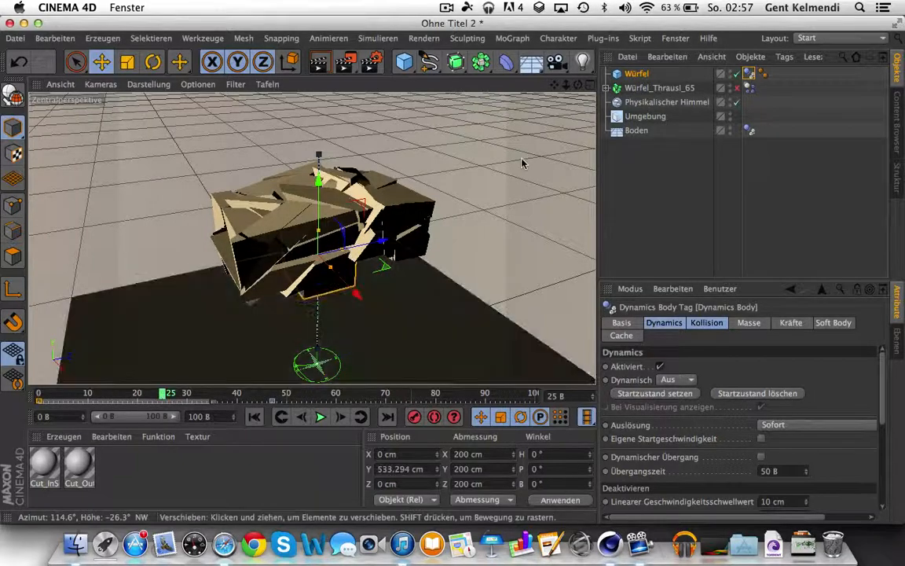
mouse_move(579, 85)
left_mouse_down()
mouse_move(611, 81)
mouse_move(578, 85)
left_mouse_up()
scroll(312, 238, "up", 4)
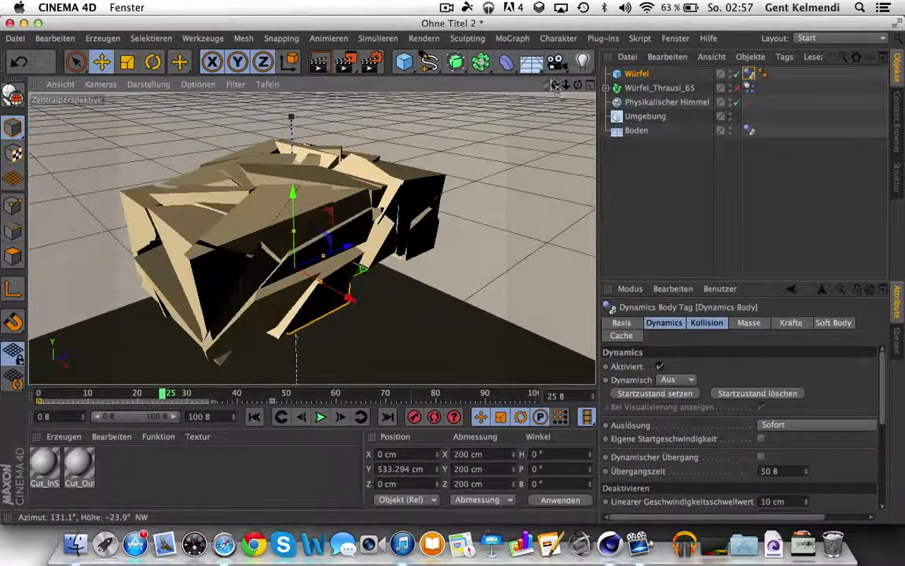
scroll(312, 238, "up", 5)
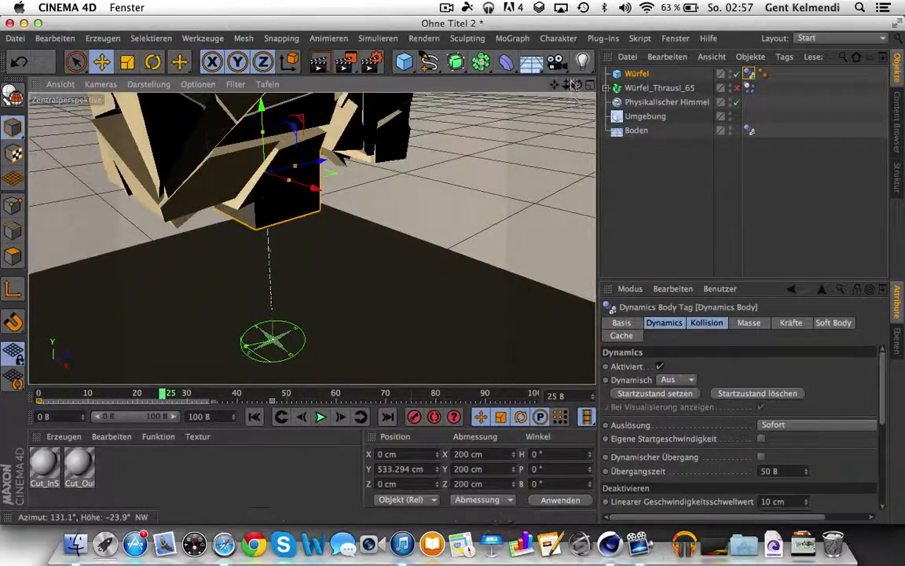
left_click_drag(311, 238, 312, 240, "alt")
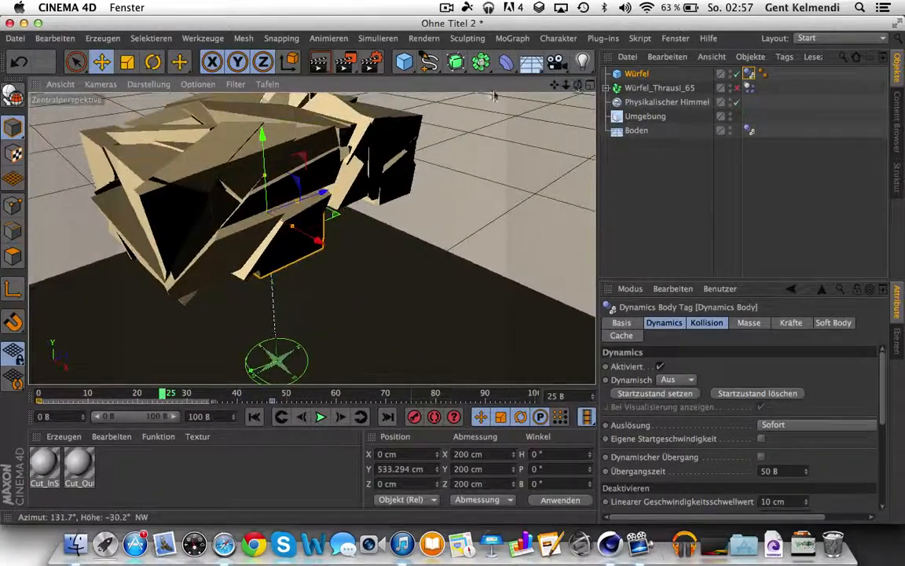
left_click(319, 61)
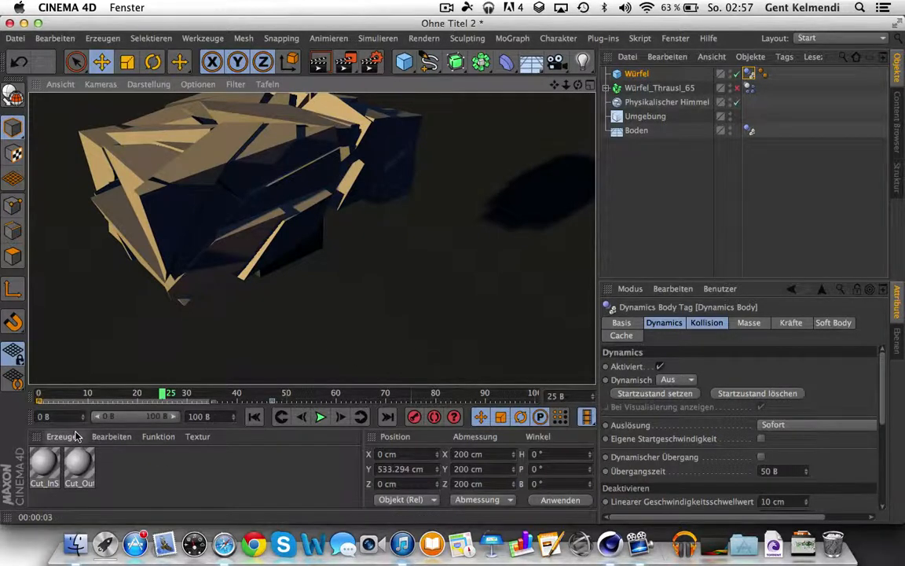
- Open the Cut_OutSide material and set its Transparenz colour to dark grey, RGB 47, 47, 47
double_click(79, 465)
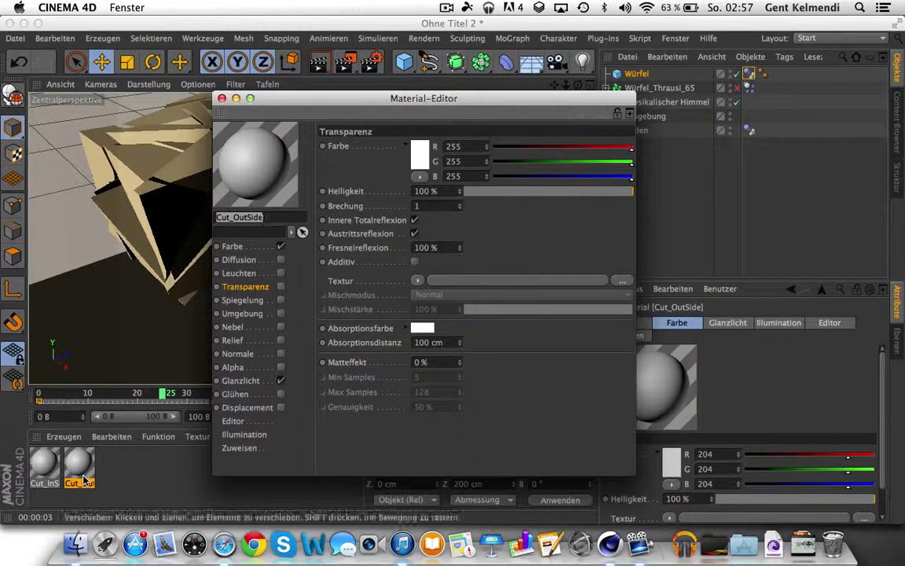
left_click(428, 157)
left_click_drag(419, 152, 218, 219)
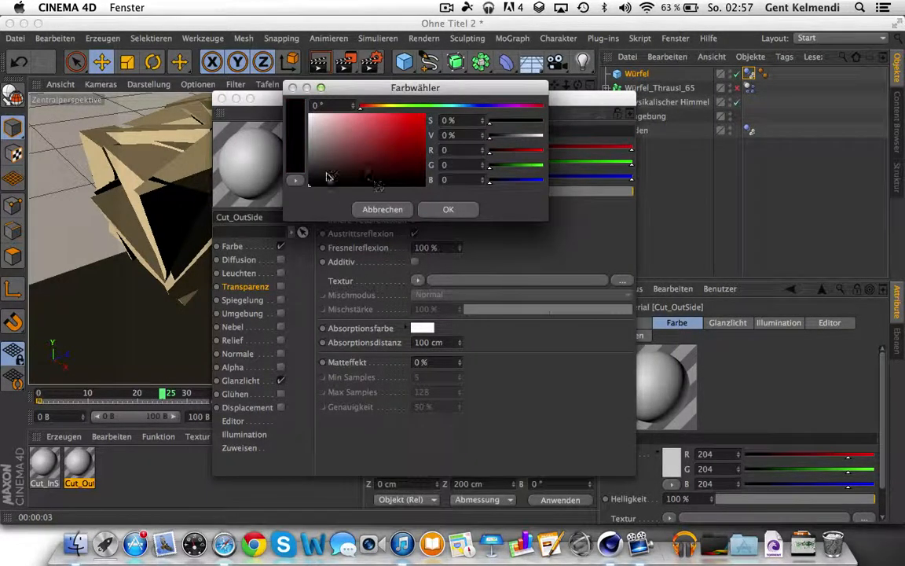
left_click_drag(328, 177, 303, 176)
left_click(468, 213)
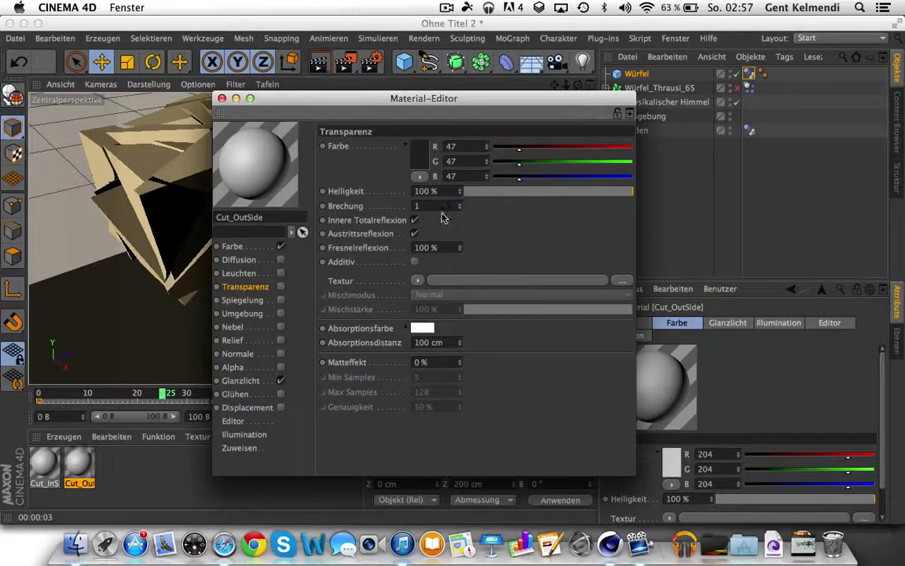
- Set the Cut_OutSide material's Farbe to dark grey, RGB 59, 59, 59, and close the Material-Editor
left_click(260, 248)
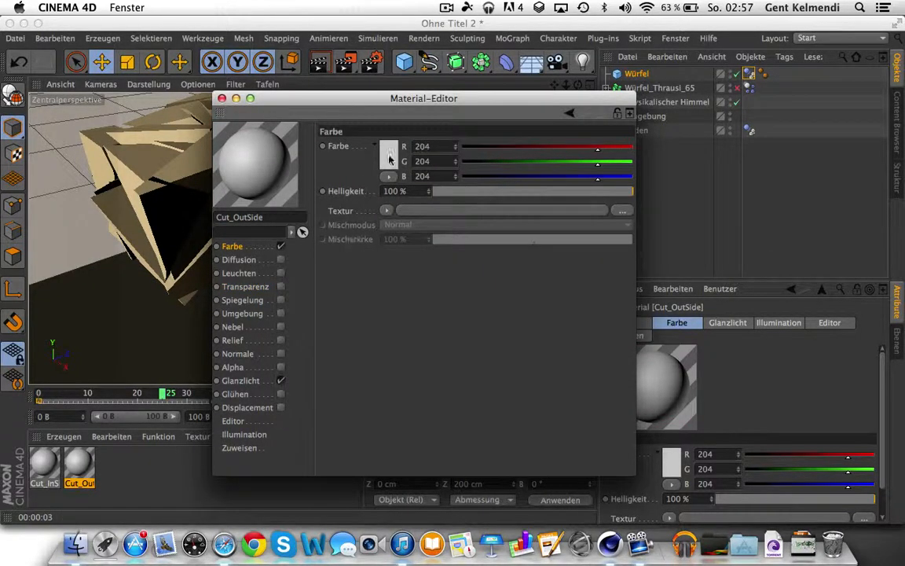
left_click(388, 158)
left_click_drag(285, 171, 304, 178)
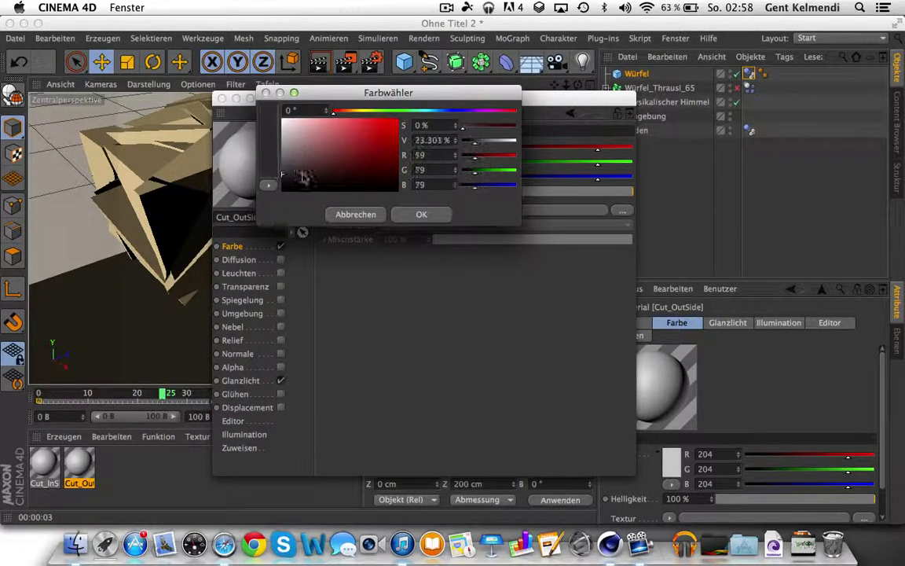
left_click(421, 214)
left_click(221, 98)
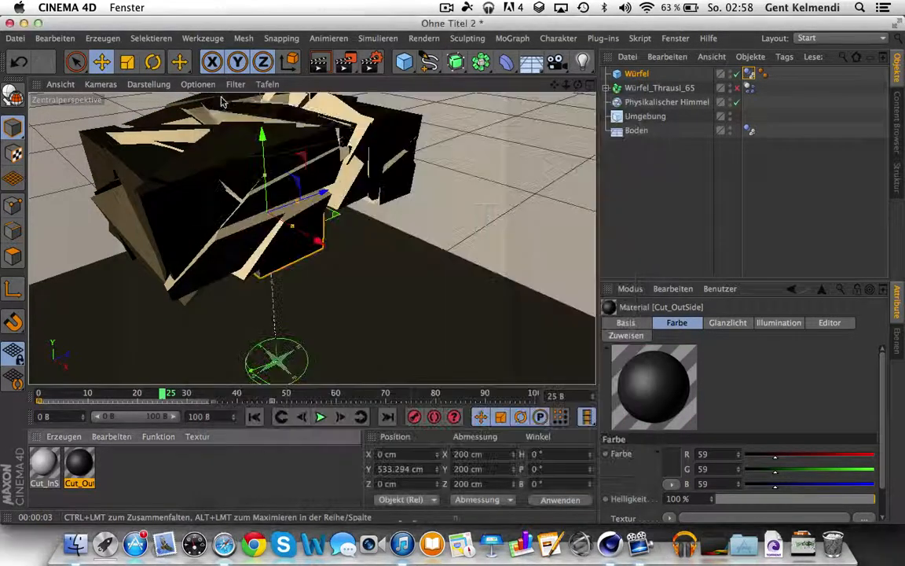
- Set the Cut_InSide material's Farbe to cyan, RGB 0, 233, 255, and turn off its Glanzlicht
double_click(43, 473)
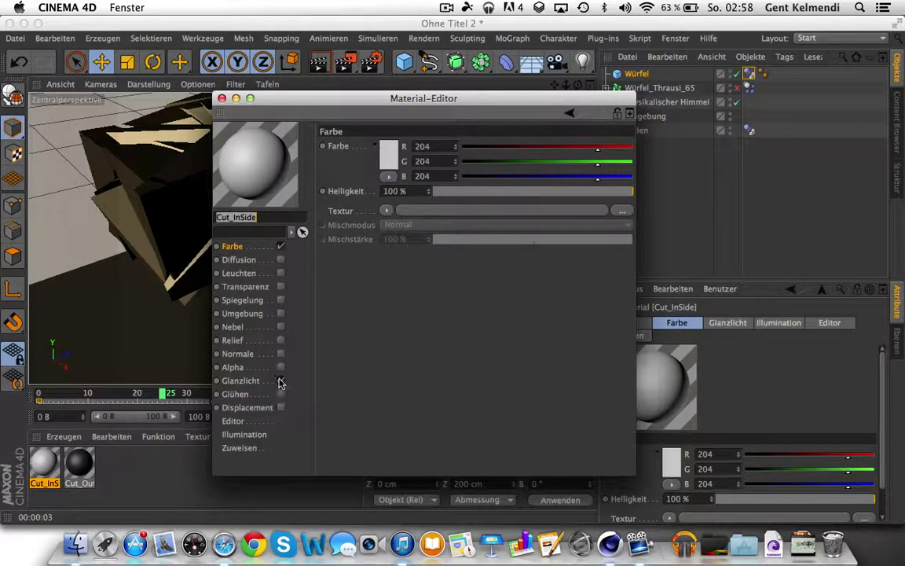
left_click(396, 153)
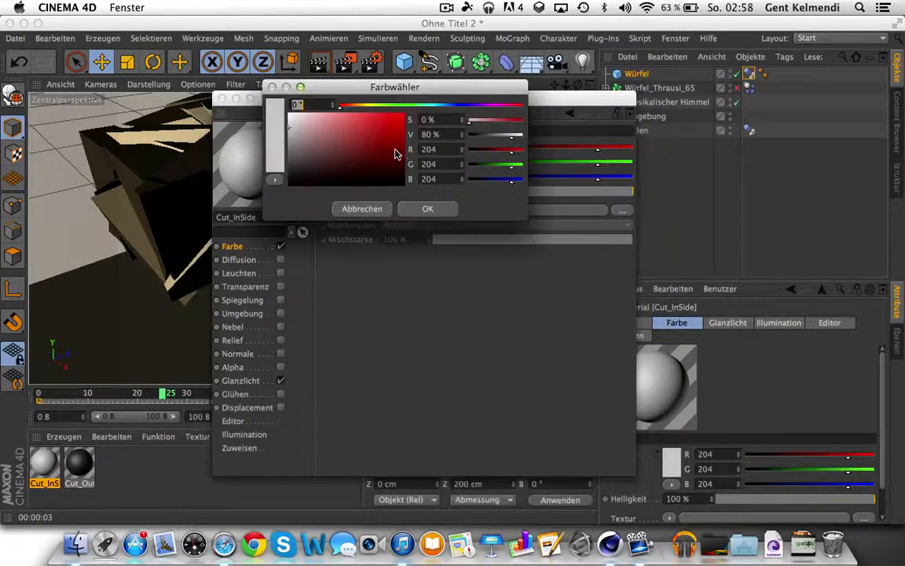
mouse_move(404, 106)
left_mouse_down()
mouse_move(434, 108)
mouse_move(442, 96)
left_mouse_up()
left_click(429, 209)
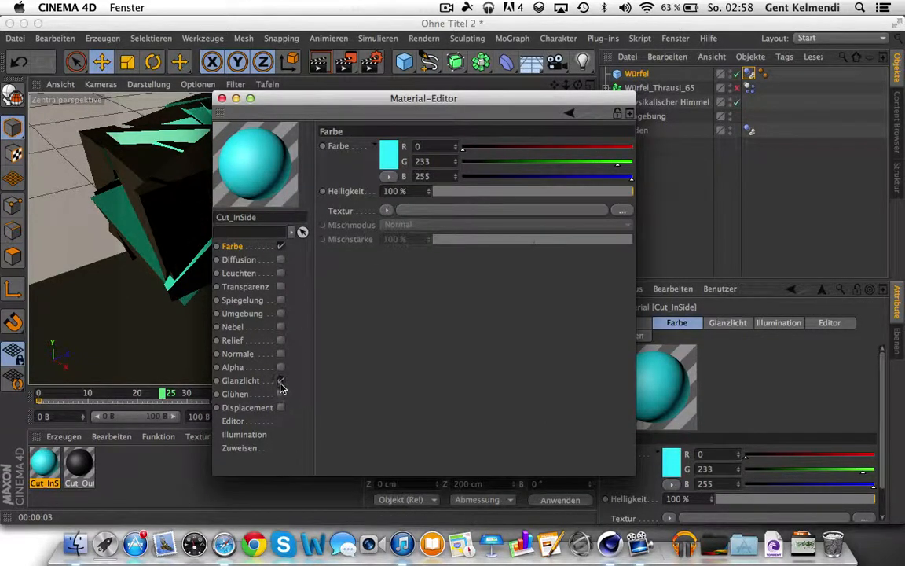
left_click(281, 383)
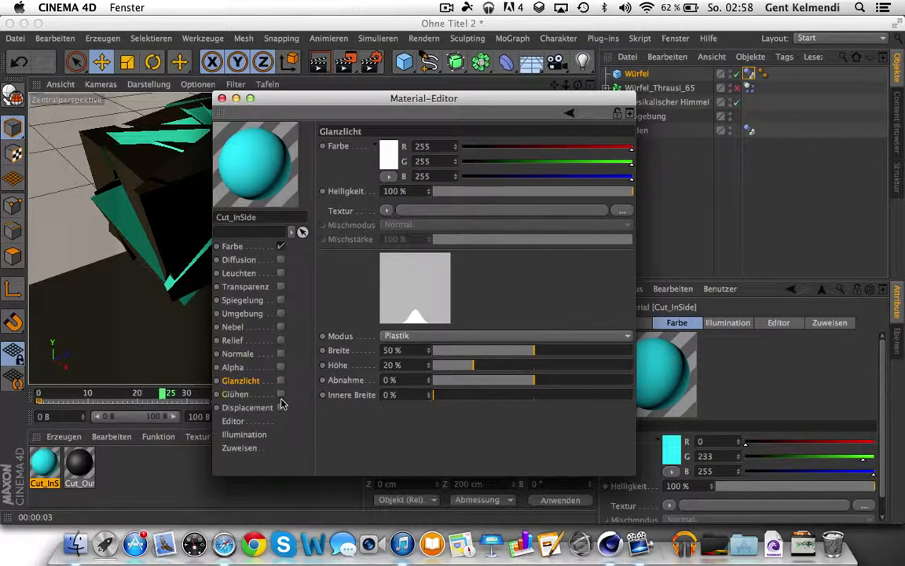
- Turn on Glühen for the Cut_InSide material, set Stärke innen to 78 % and Stärke außen to 252 %, adjust its Radius and render the viewport
left_click(280, 395)
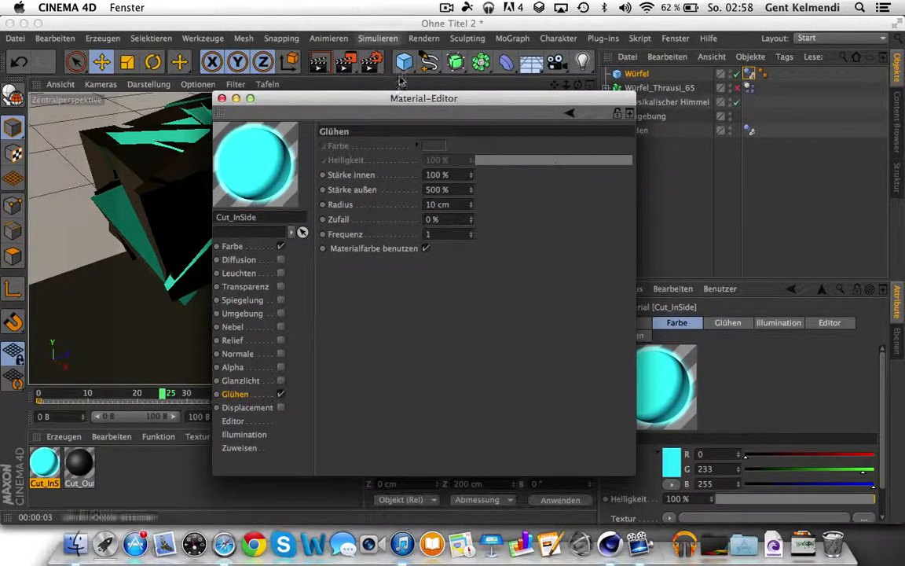
left_click_drag(355, 97, 359, 22)
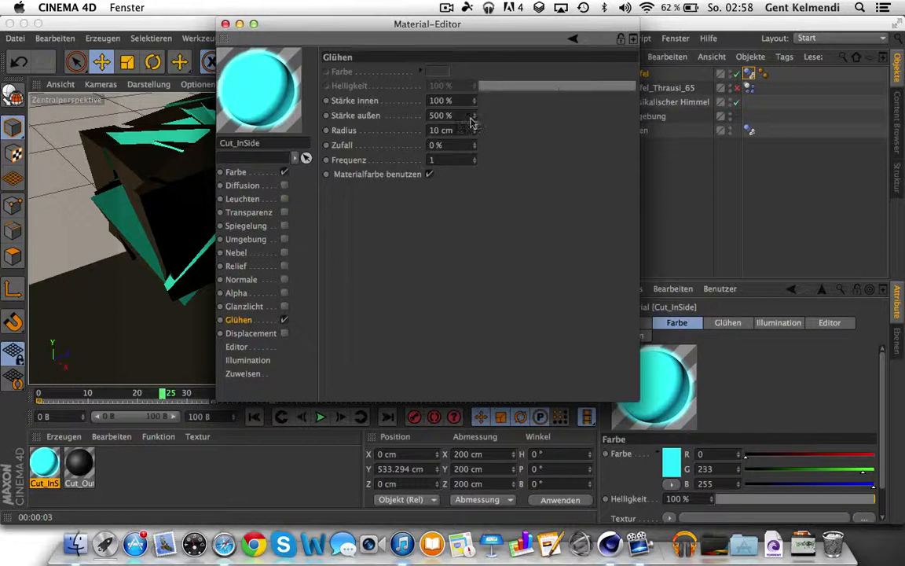
left_click_drag(473, 101, 474, 115)
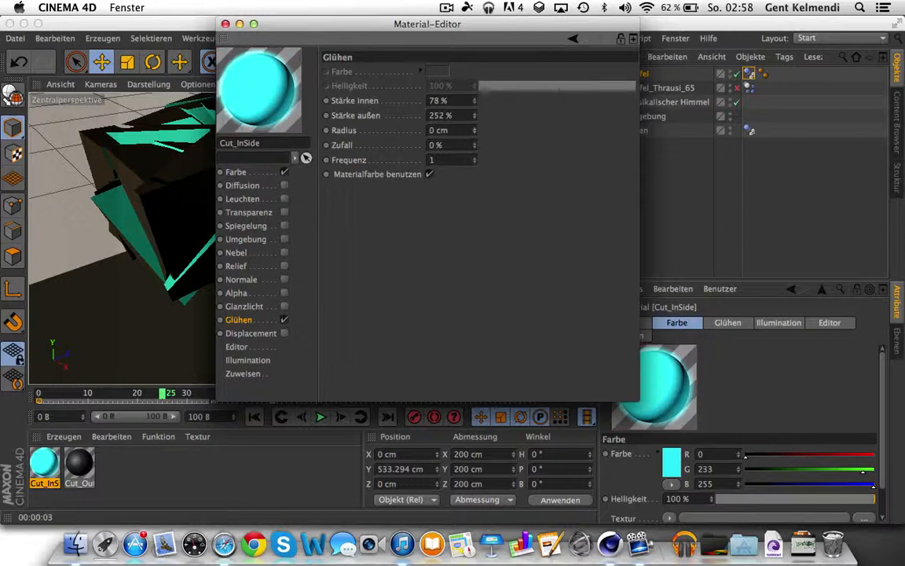
left_click_drag(475, 131, 475, 136)
left_click(226, 25)
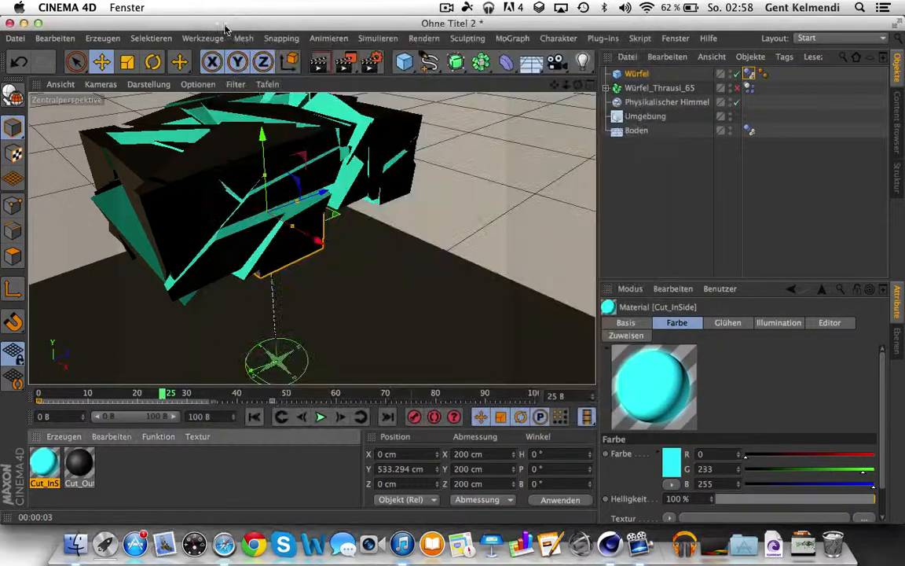
left_click(316, 67)
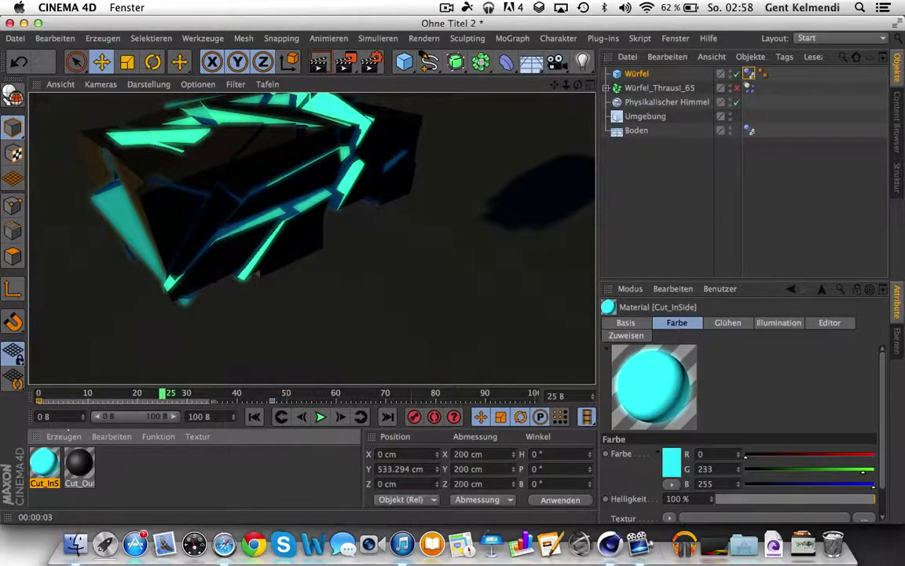
- Examine the shattered-lettering wallpaper on the desktop as a reference and bring the document window back
left_click_drag(222, 24, 588, 73)
key("F11")
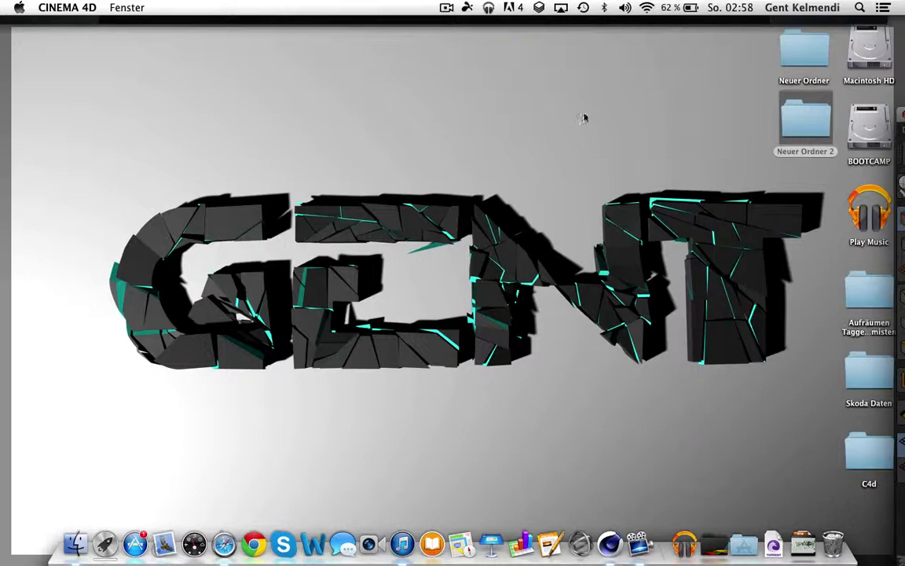
key("F11")
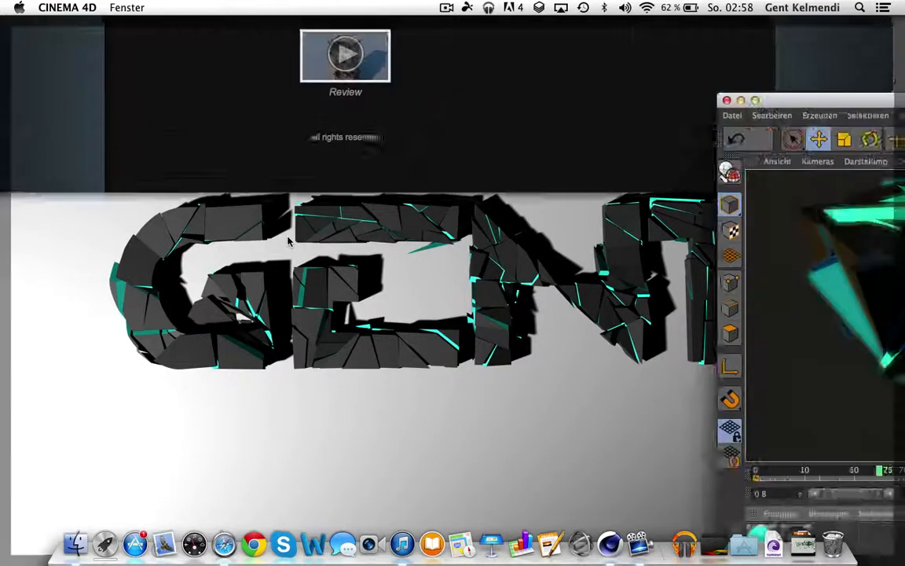
left_click_drag(667, 73, 330, 8)
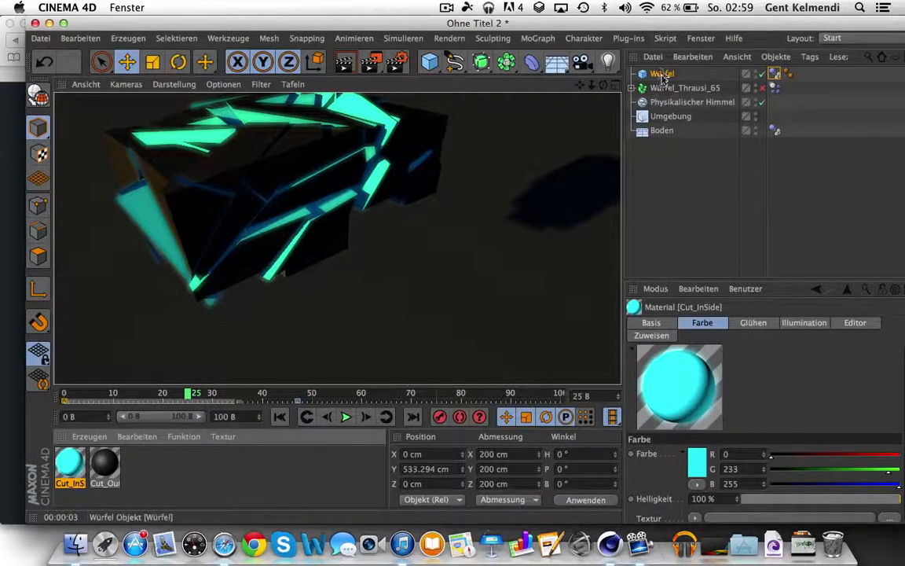
- Select the Würfel_Thrausi_65 object and review the Auslösung options in the Dynamics Body tag of the Würfel object
left_click(684, 87)
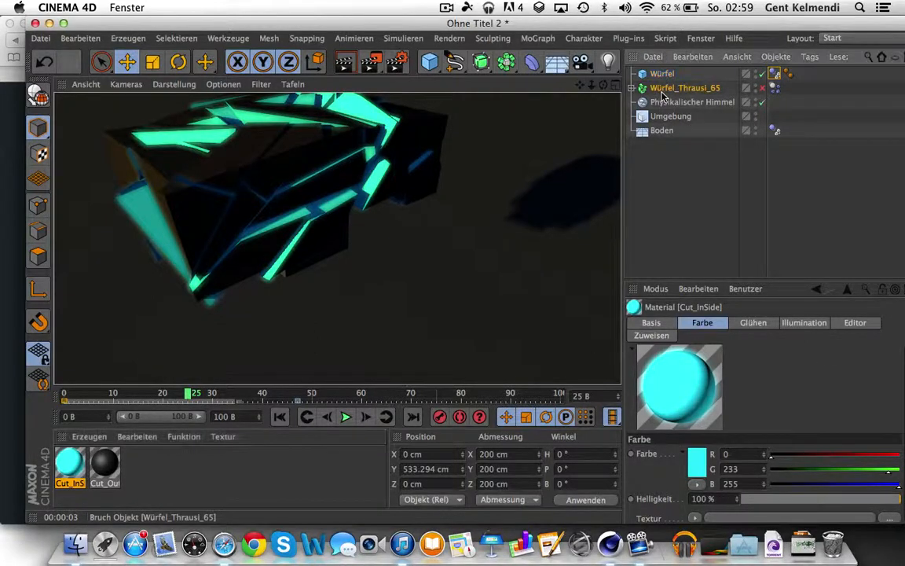
left_click(775, 74)
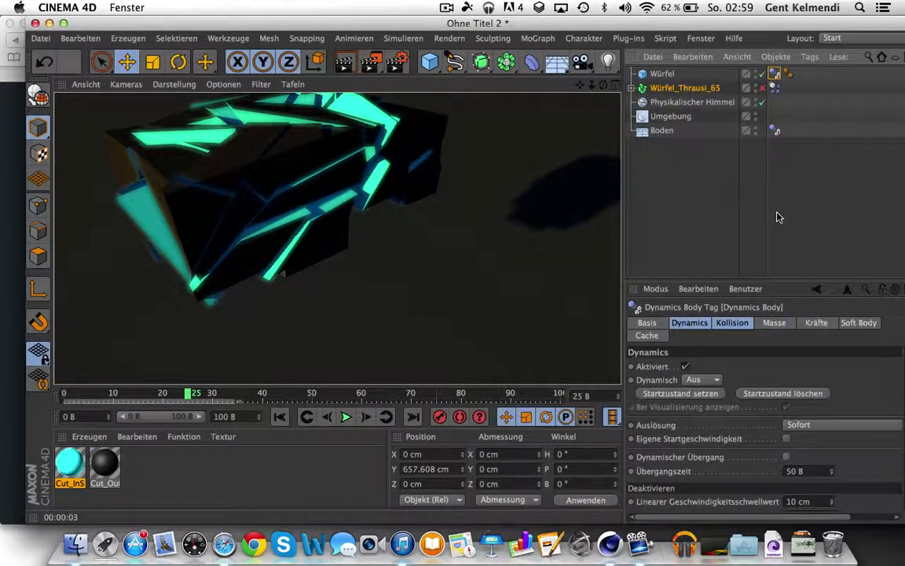
left_click(807, 426)
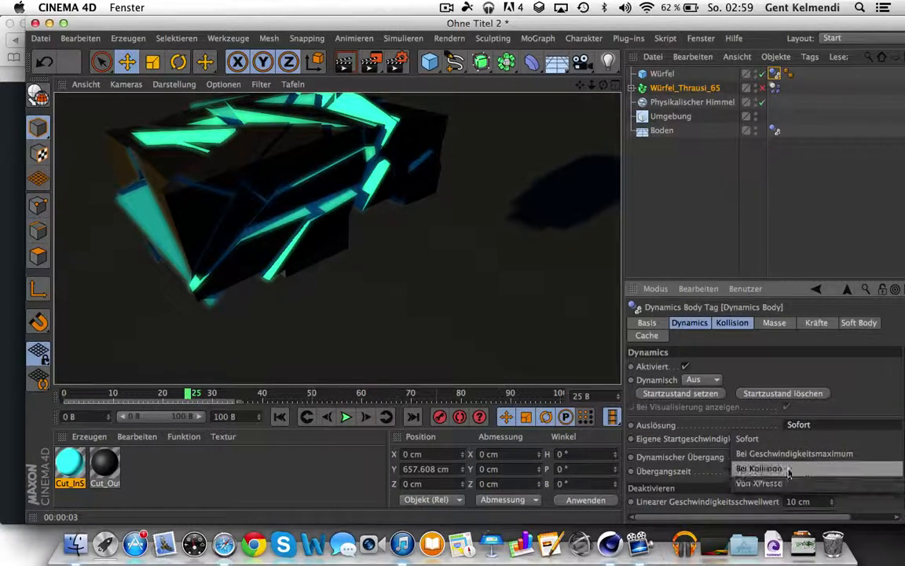
left_click(891, 388)
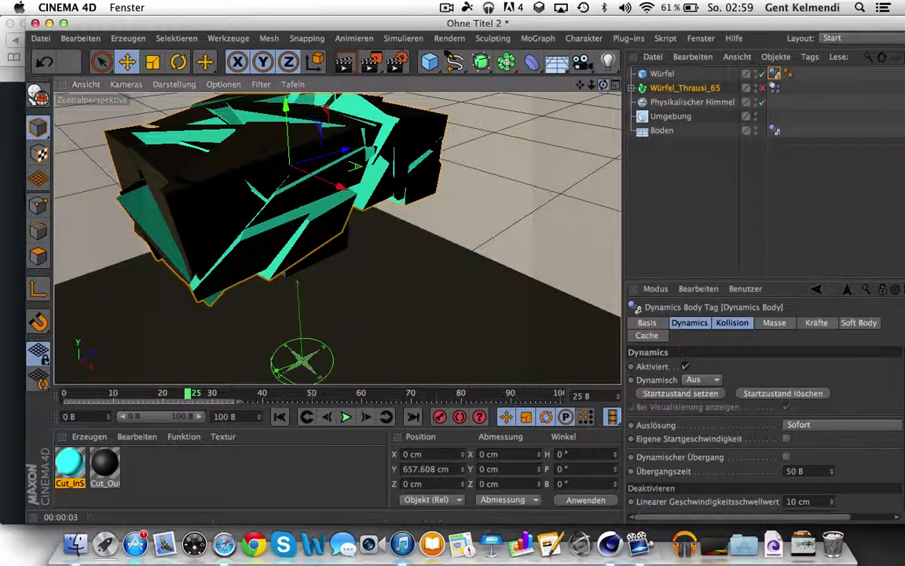
- Delete the Würfel and Würfel_Thrausi_65 objects from the scene
left_click_drag(604, 84, 337, 238)
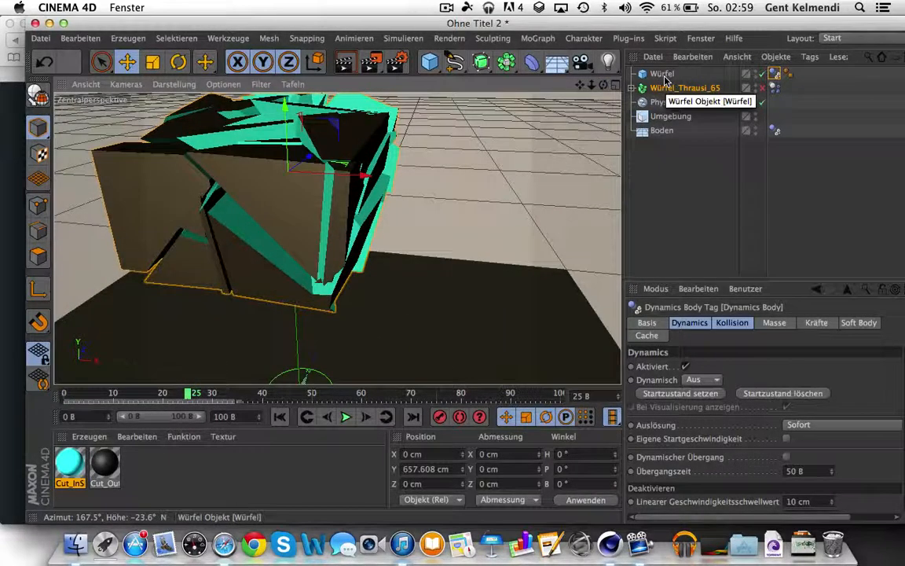
left_click(664, 77, "shift")
key("Delete")
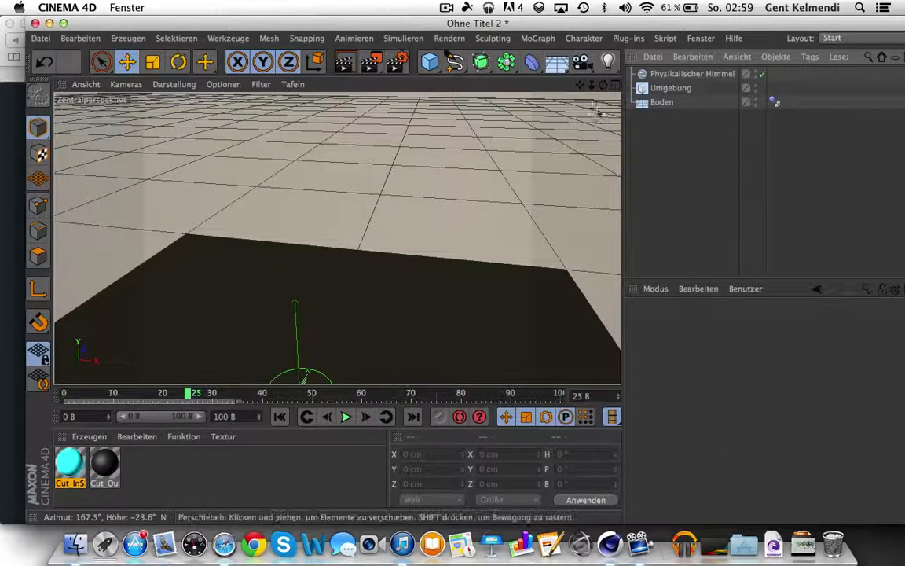
left_click_drag(603, 84, 603, 84)
left_click_drag(337, 238, 337, 238)
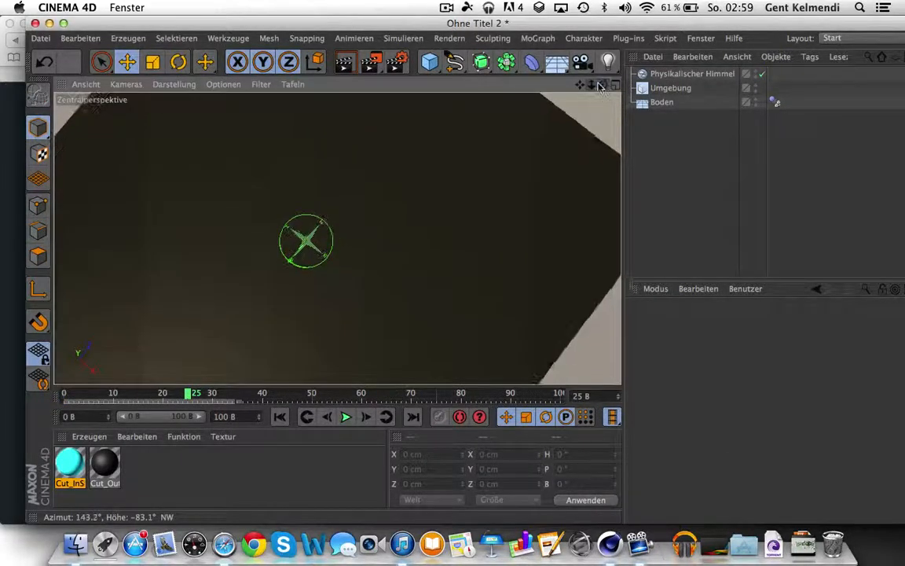
left_click_drag(592, 84, 337, 238)
left_click(581, 96)
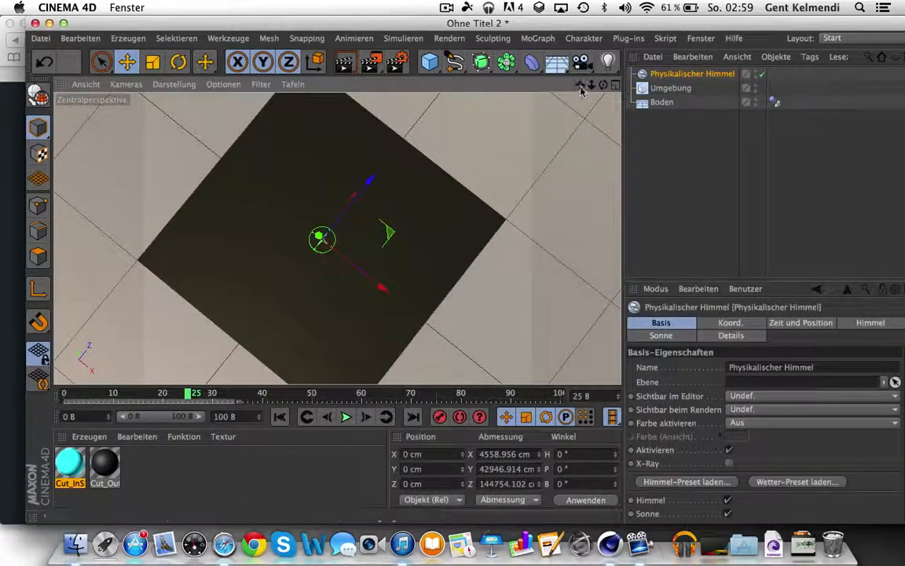
left_click_drag(581, 85, 337, 239)
scroll(378, 154, "down", 2)
scroll(378, 155, "up", 6)
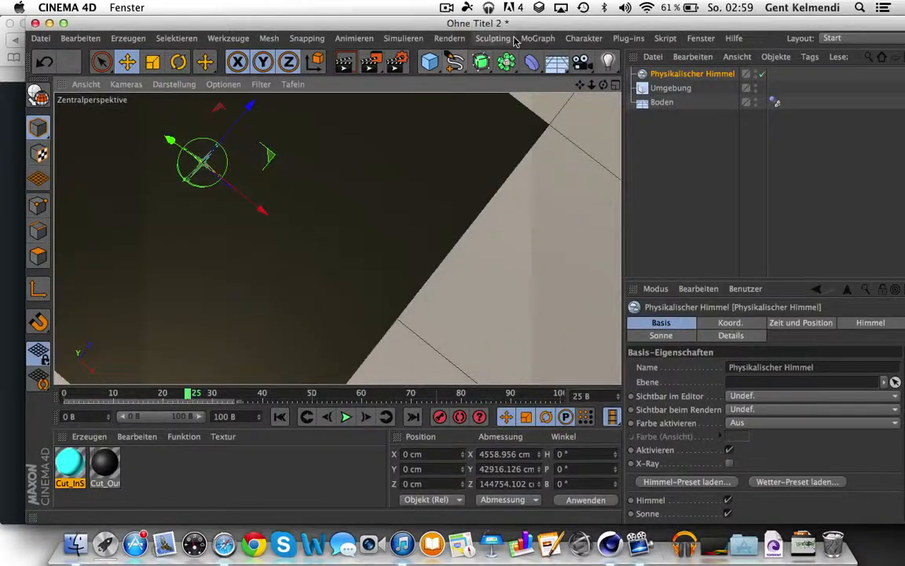
left_click(664, 38)
mouse_move(720, 68)
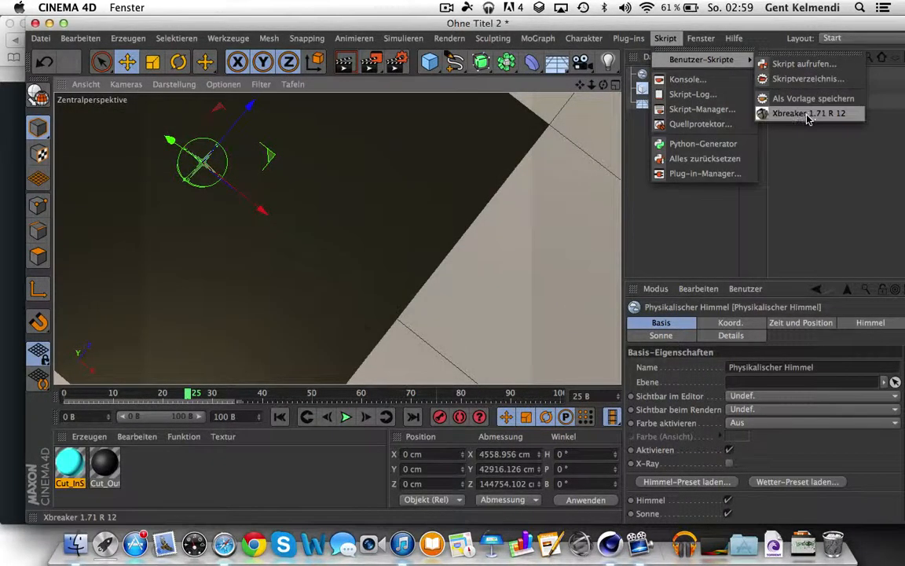
left_click(623, 43)
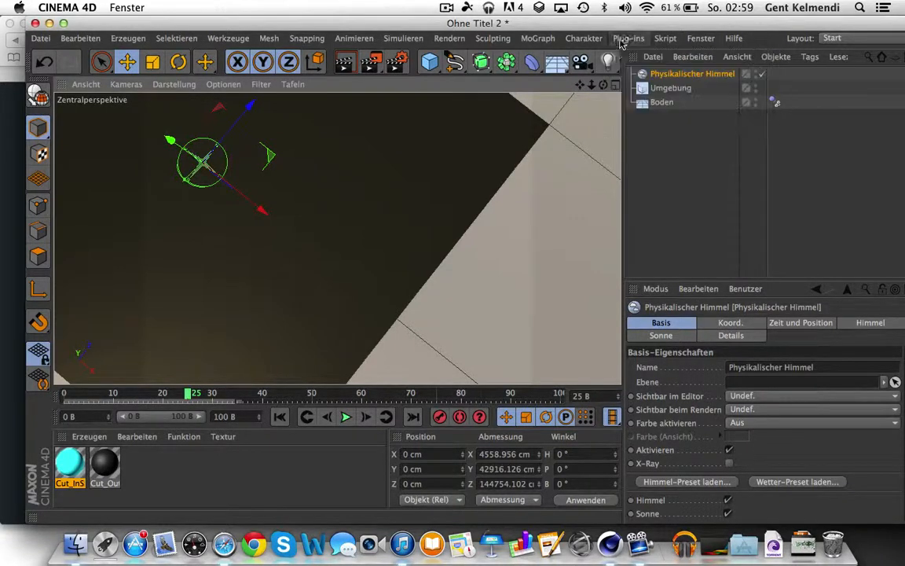
- Add a MoText object, set its text to ATTS and show it from the front above the floor
mouse_move(603, 84)
left_mouse_down()
mouse_move(682, 84)
mouse_move(603, 109)
mouse_move(604, 123)
mouse_move(602, 104)
left_mouse_up()
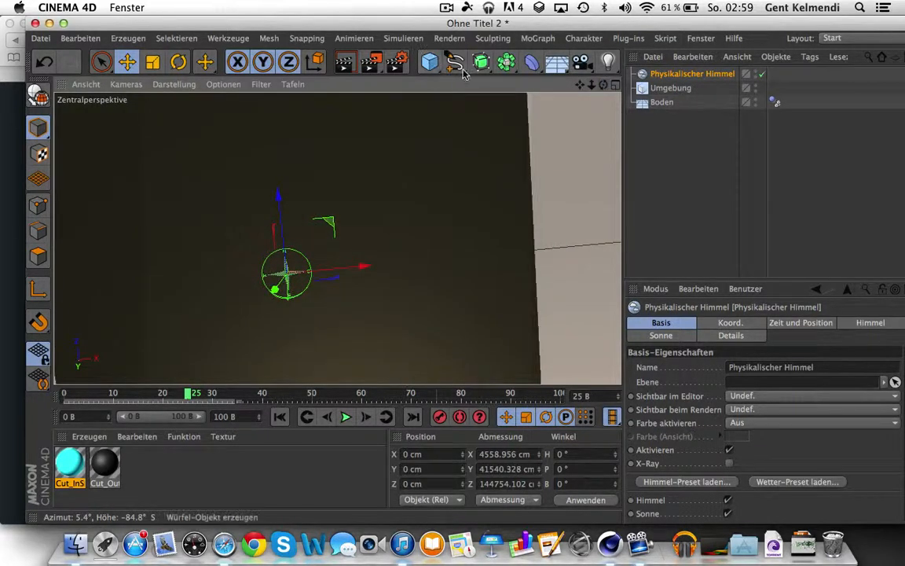
left_click(538, 38)
mouse_move(560, 64)
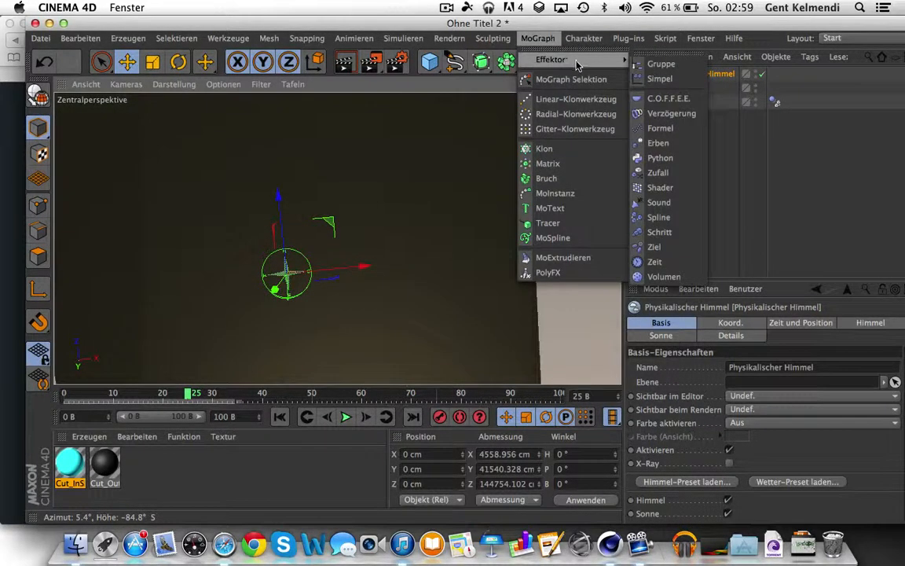
left_click(580, 207)
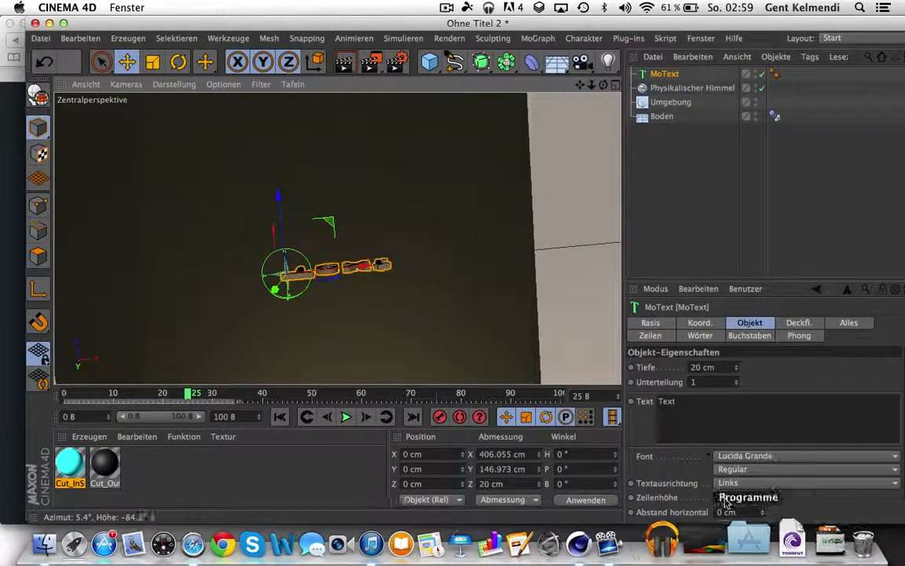
left_click_drag(698, 419, 242, 348)
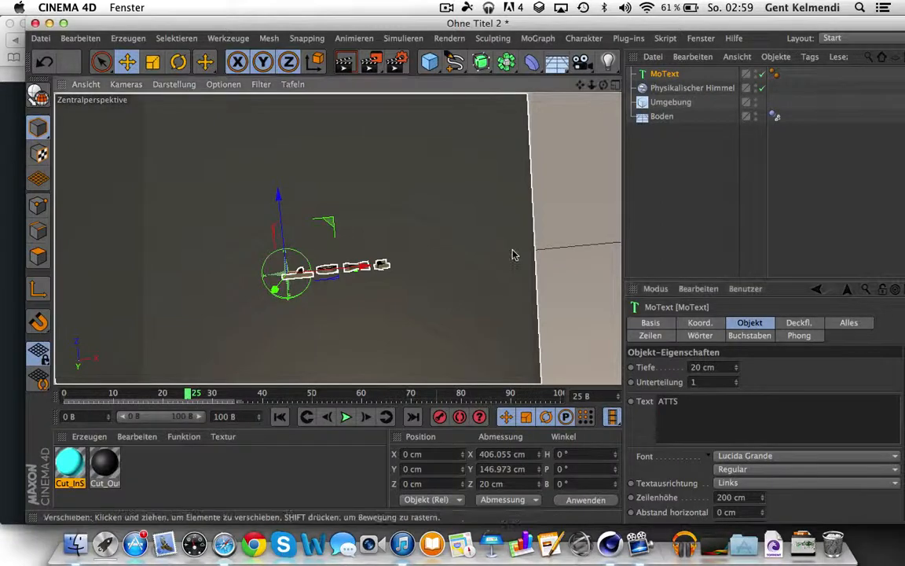
left_click(662, 116)
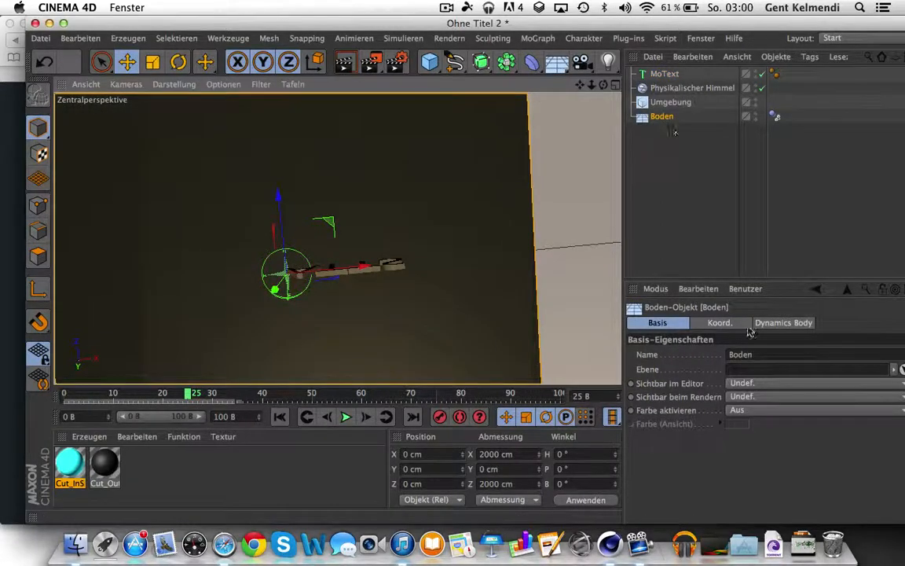
left_click(664, 74)
left_click_drag(603, 86, 602, 10)
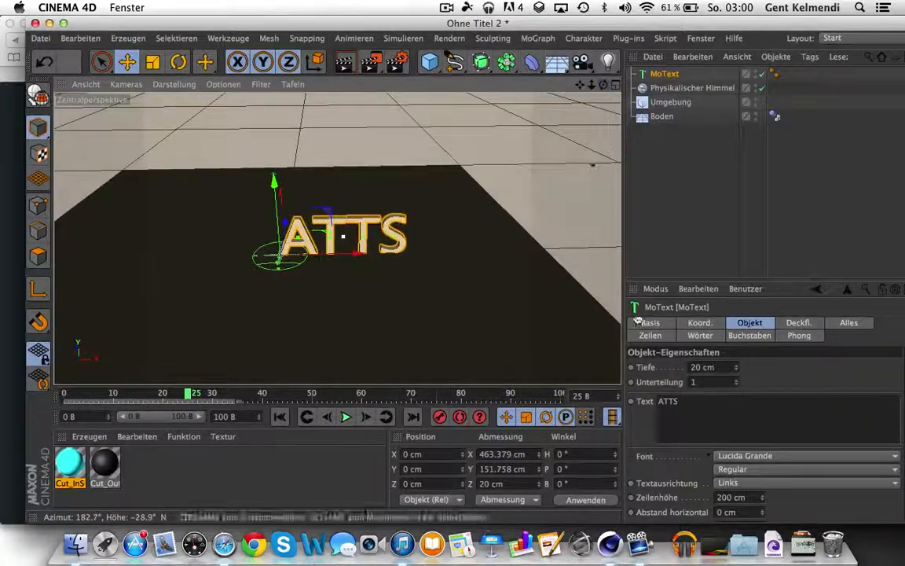
- Set the ATTS text's font to TRON, its Zeilenhöhe to 170 cm and its Tiefe to 124 cm
left_click(782, 465)
scroll(774, 468, "down", 15)
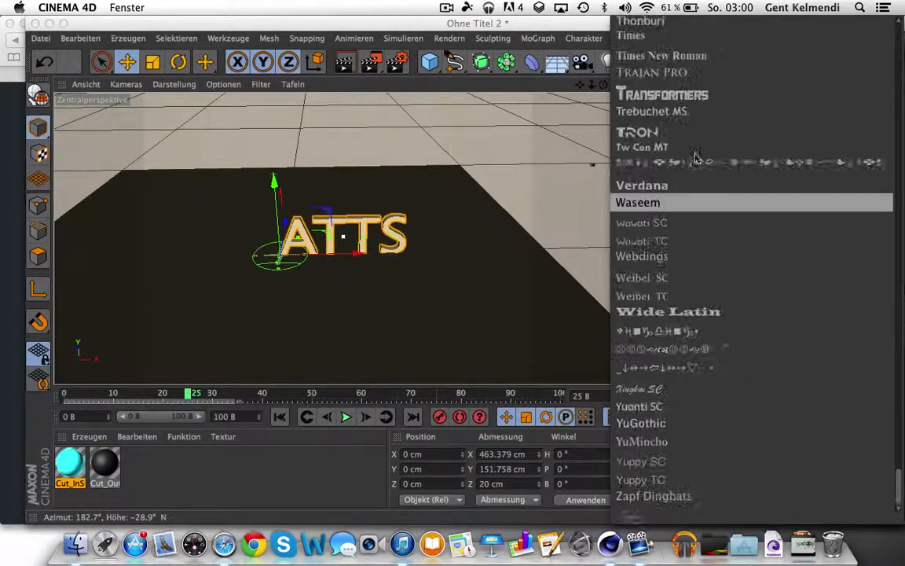
left_click(687, 136)
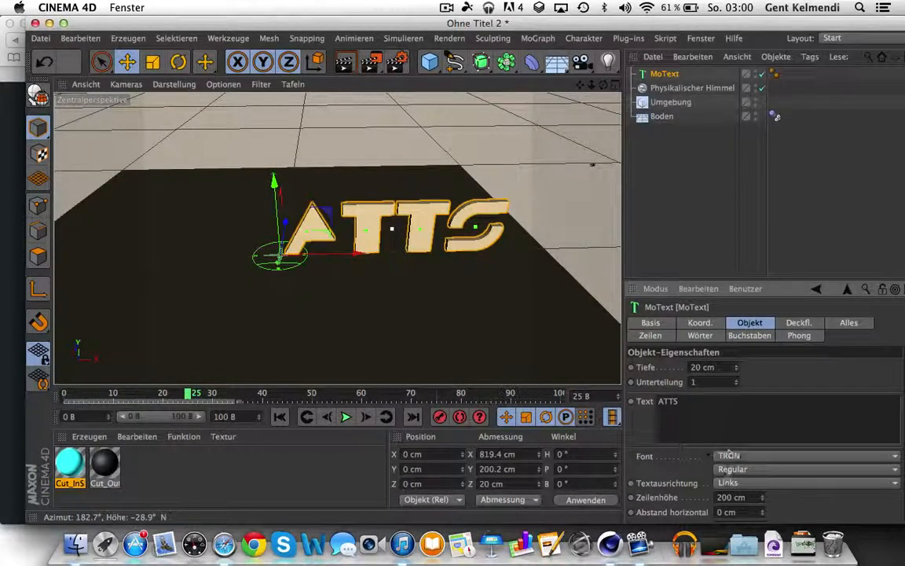
left_click_drag(761, 503, 757, 525)
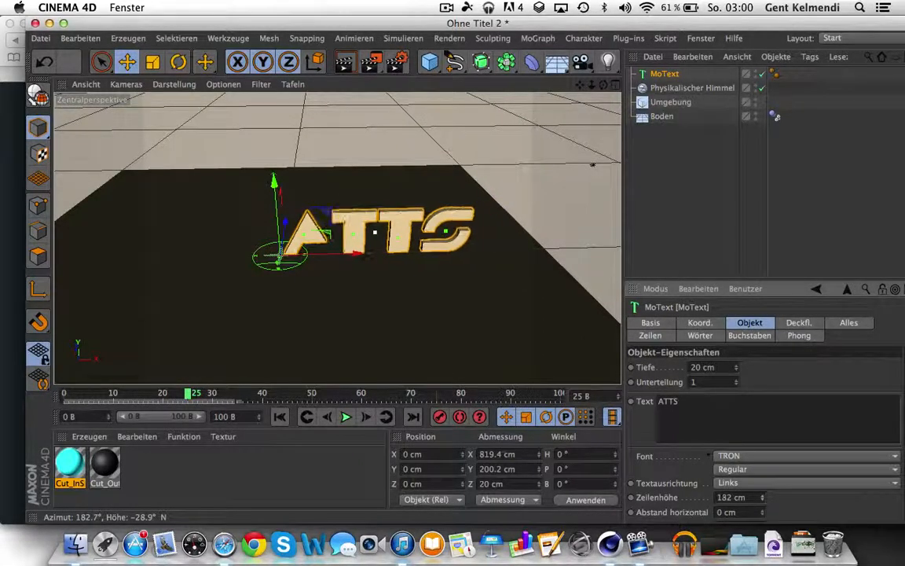
left_click_drag(736, 367, 745, 322)
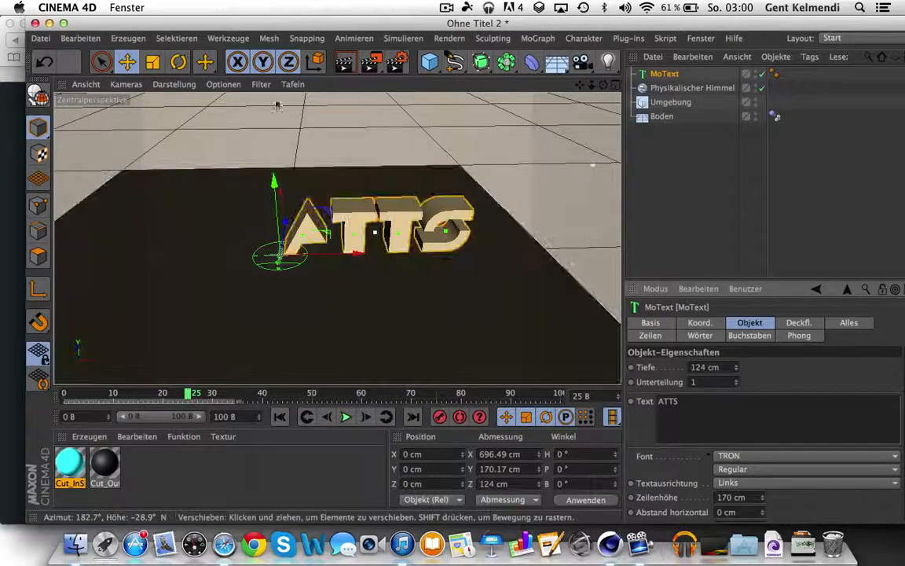
- Rotate the ATTS text to a pitch of about -89.3° so it lies flat and raise it to about 586 cm
left_click(179, 61)
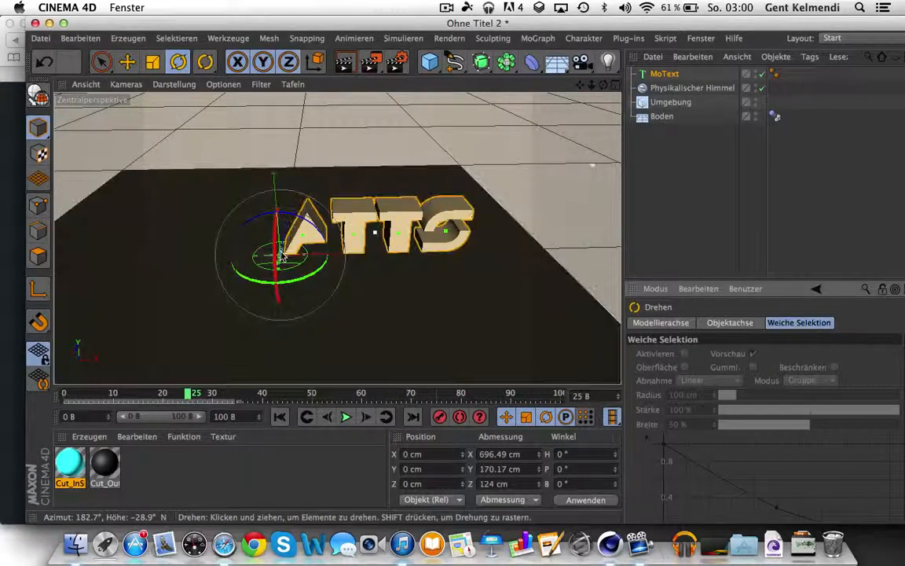
left_click_drag(454, 272, 343, 186, "alt")
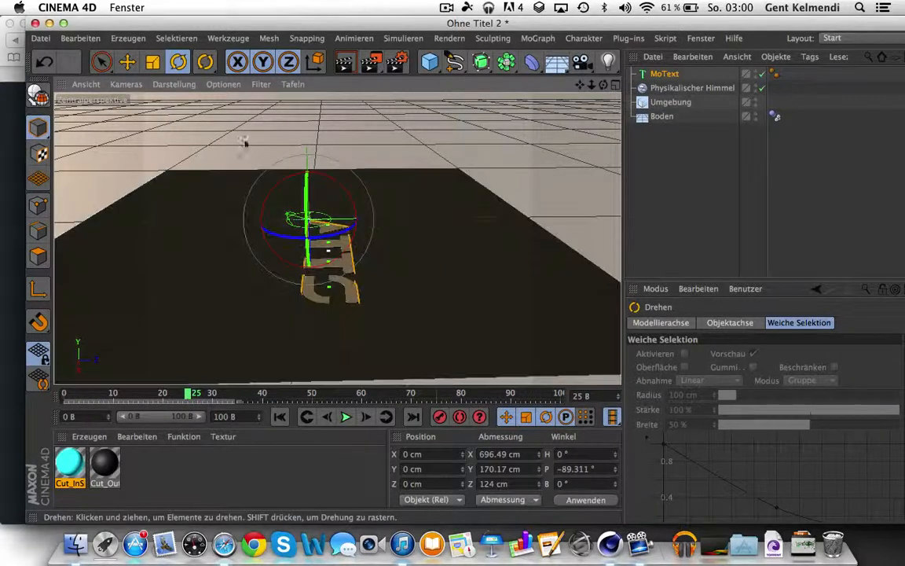
left_click(125, 62)
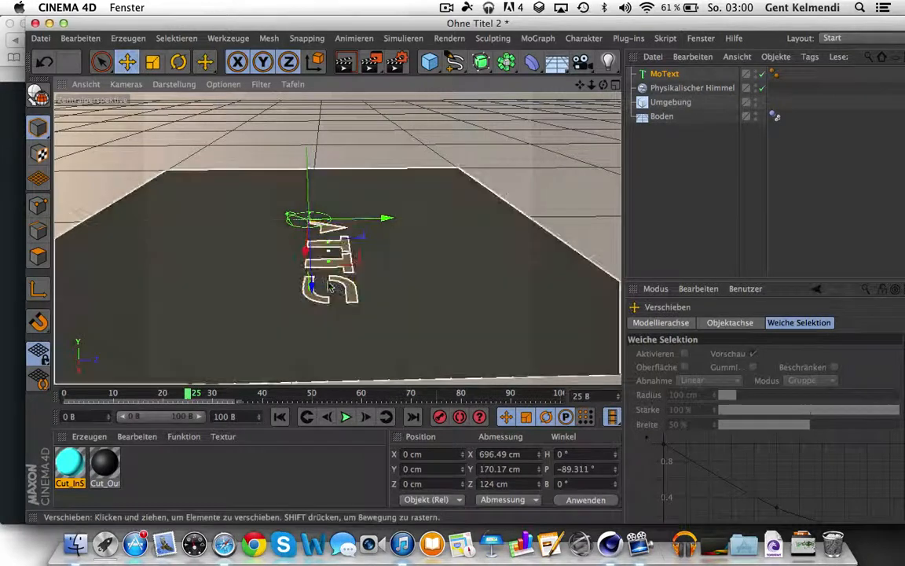
left_click_drag(317, 274, 320, 148)
- Apply the Cut_OutSide material to the ATTS text, viewed from above
left_click_drag(604, 84, 714, 182)
left_click_drag(585, 84, 528, 63)
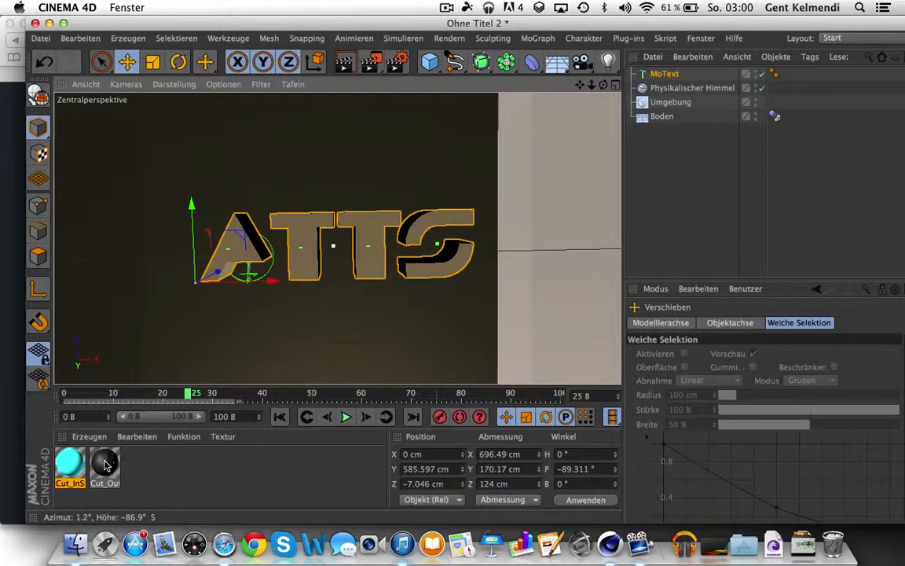
left_click_drag(106, 464, 277, 220)
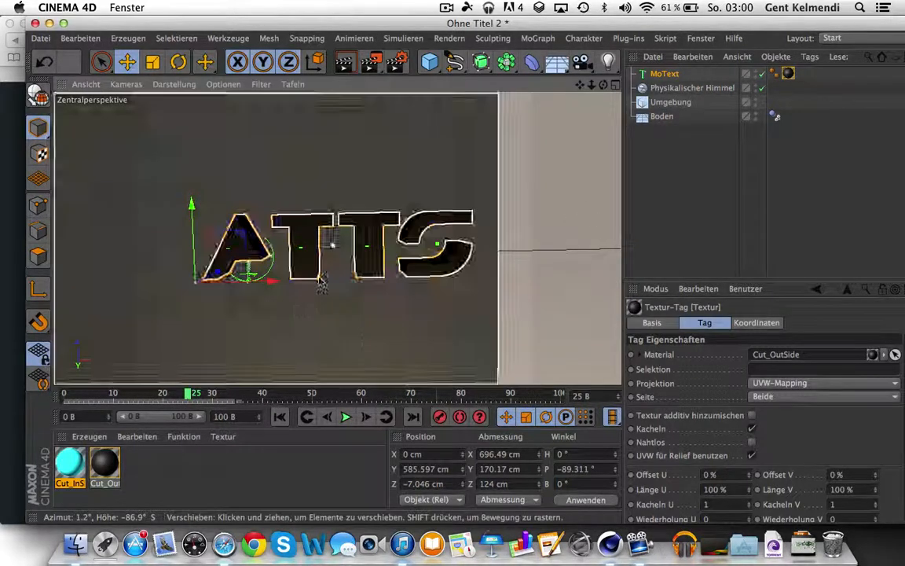
- Run the Thrausi break on the ATTS MoText with 25 random pieces
left_click(583, 36)
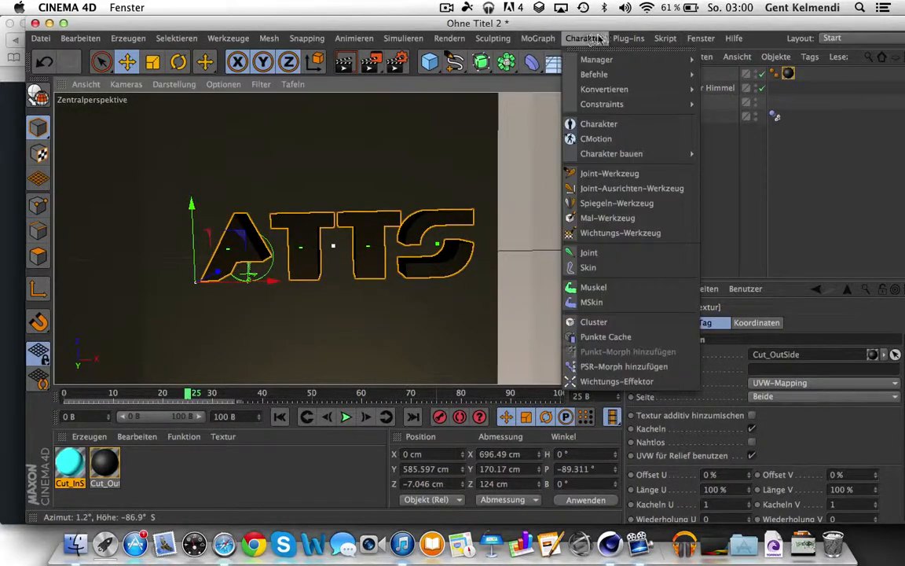
mouse_move(708, 81)
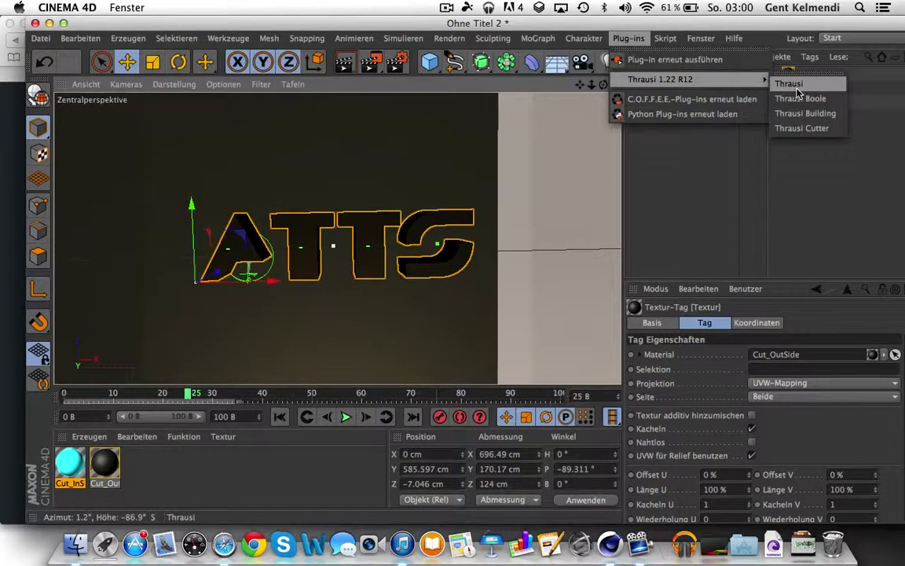
left_click(789, 83)
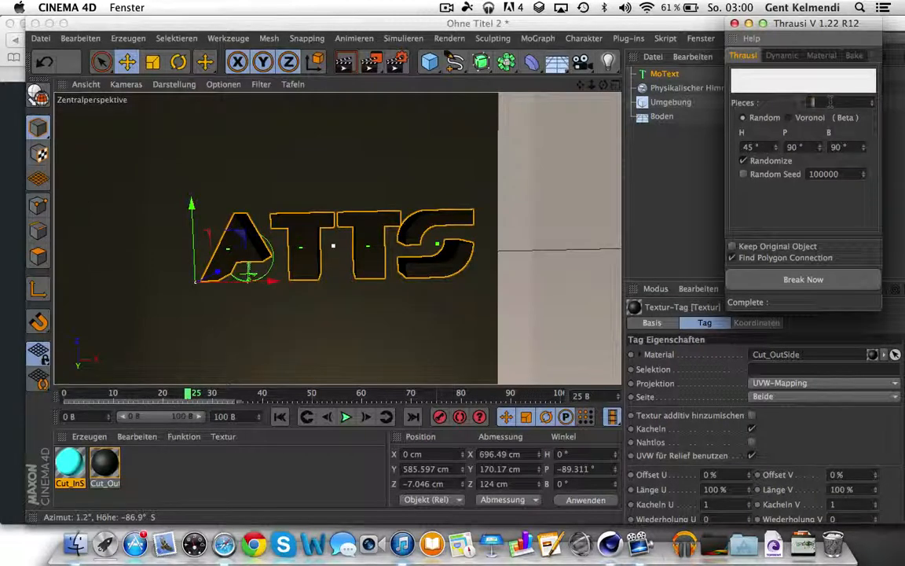
left_click(781, 281)
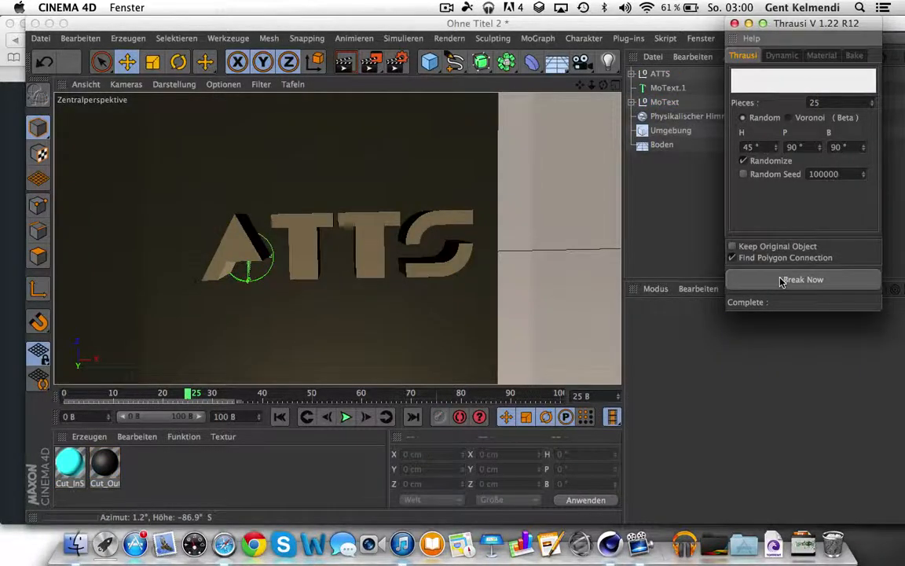
- Select the four extruded letters A, T, T and S inside the ATTS group and break them with Thrausi into 25 pieces each
left_click(631, 74)
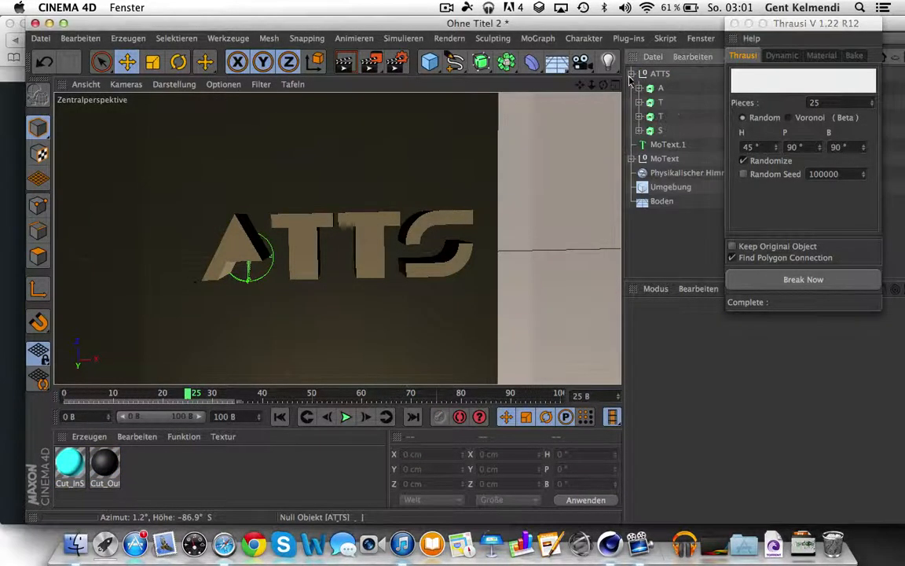
left_click(660, 91)
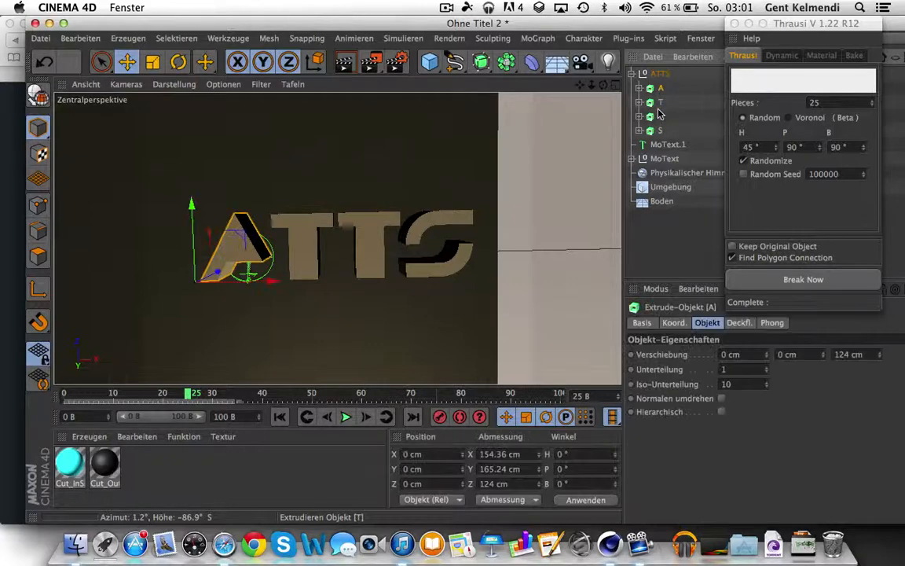
left_click(659, 146)
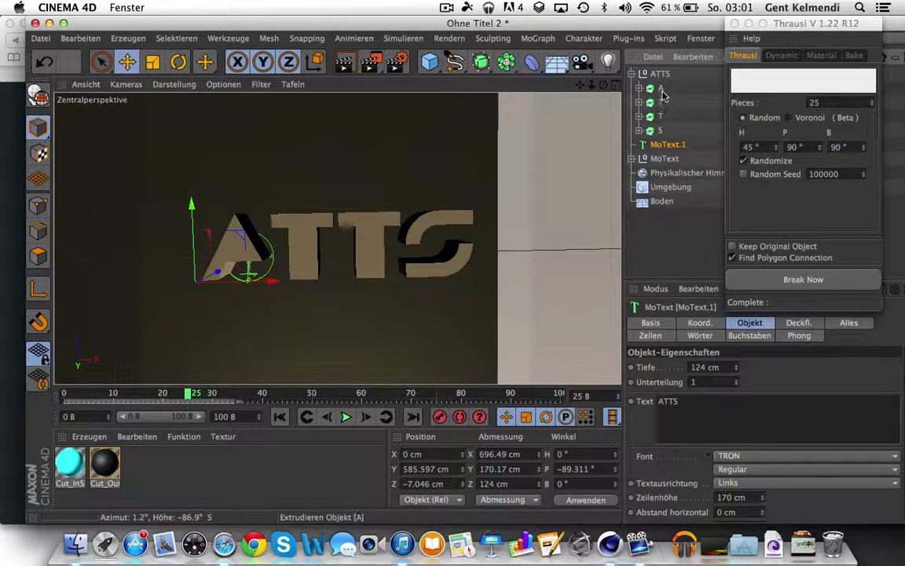
left_click(662, 90)
left_click(663, 130, "shift")
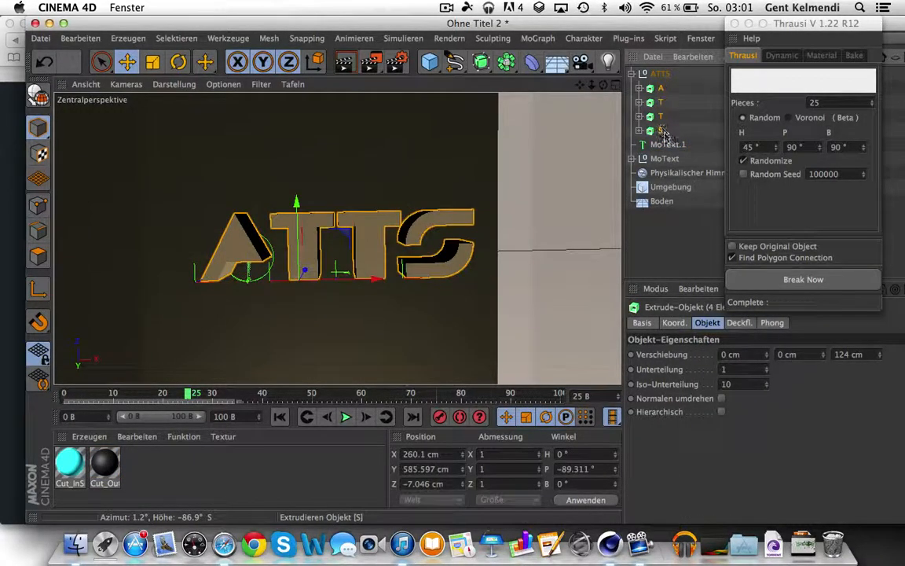
left_click(800, 279)
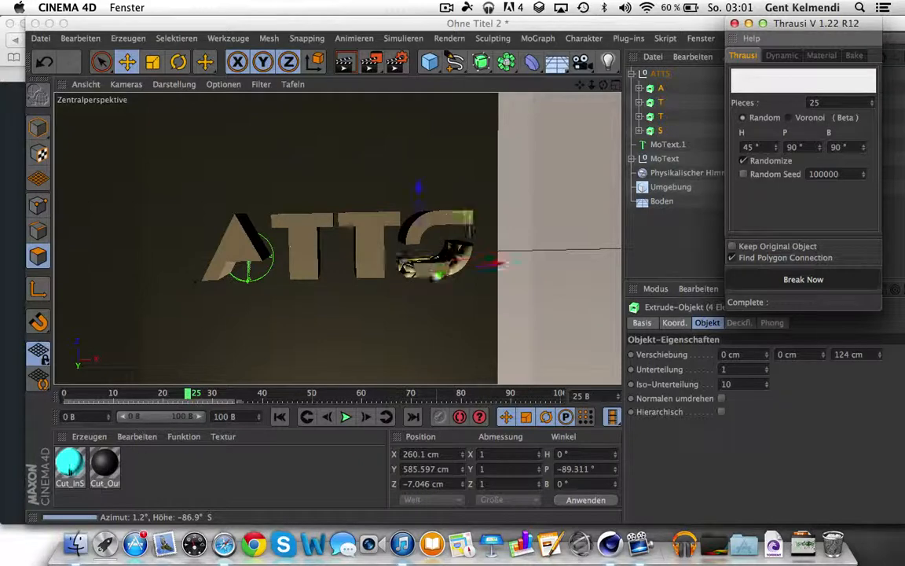
- Set the first newly generated Cut_InSide material's colour to light blue with RGB 0, 199, 255
double_click(70, 463)
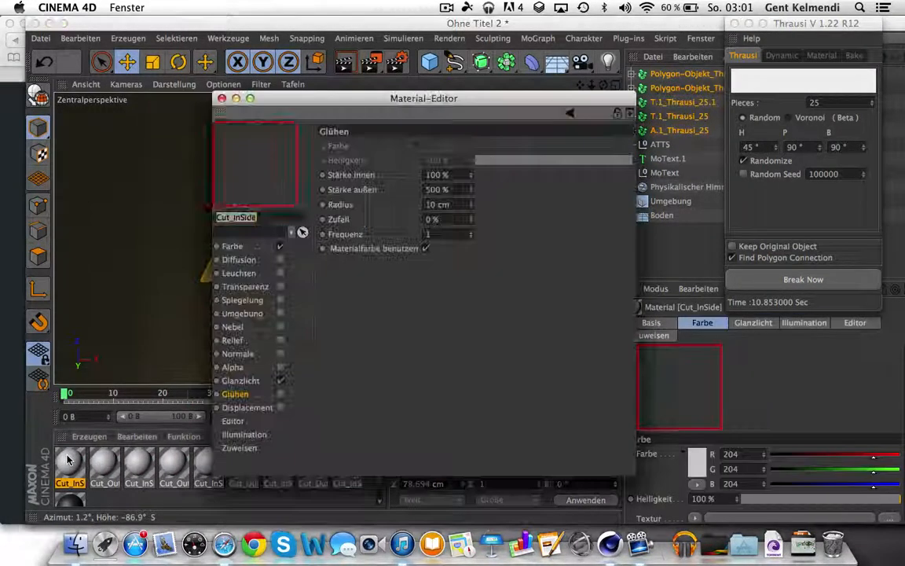
left_click(233, 246)
left_click(394, 147)
mouse_move(374, 129)
left_mouse_down()
mouse_move(383, 80)
mouse_move(377, 92)
mouse_move(403, 107)
left_mouse_up()
left_click(435, 101)
left_click(422, 203)
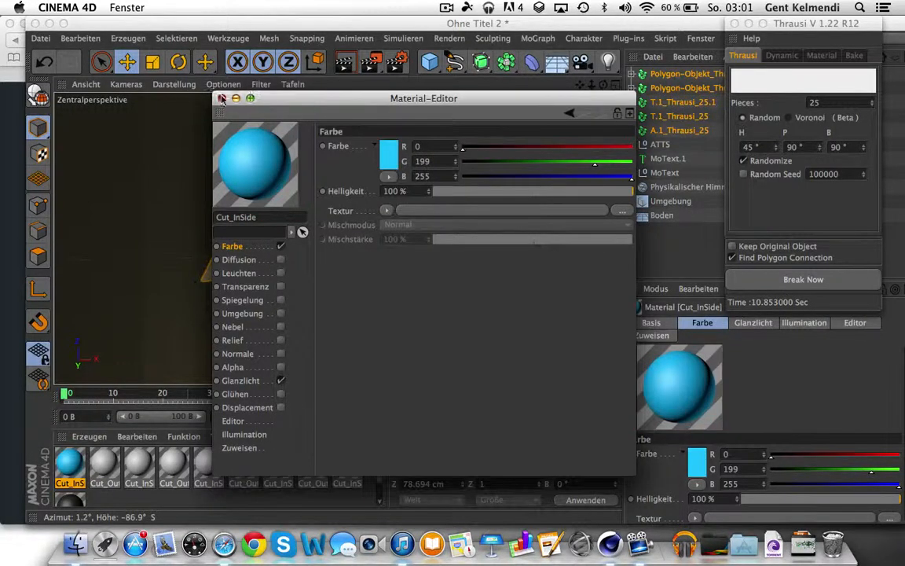
left_click(223, 99)
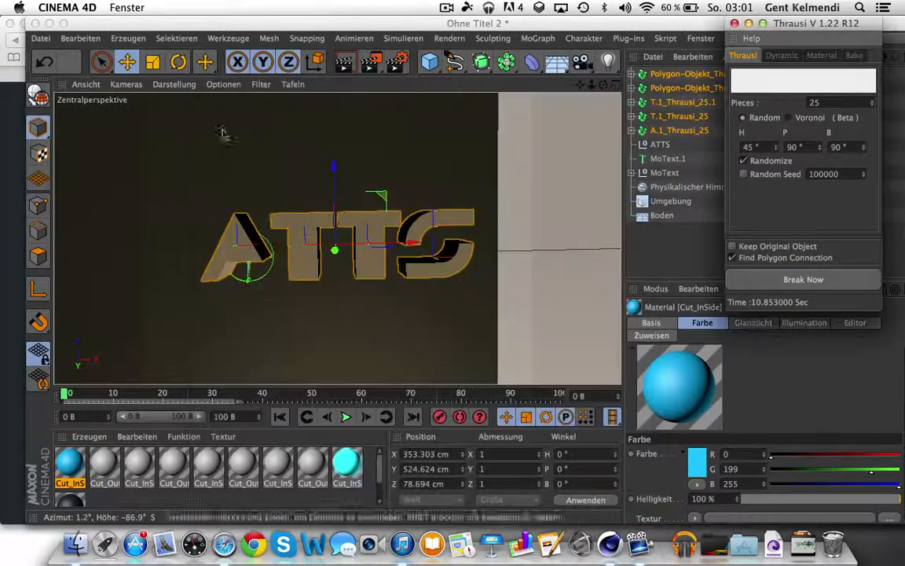
- Set the neighbouring new Cut_OutSide material's colour to dark grey with RGB 61, 61, 61 and test-render the view
double_click(106, 458)
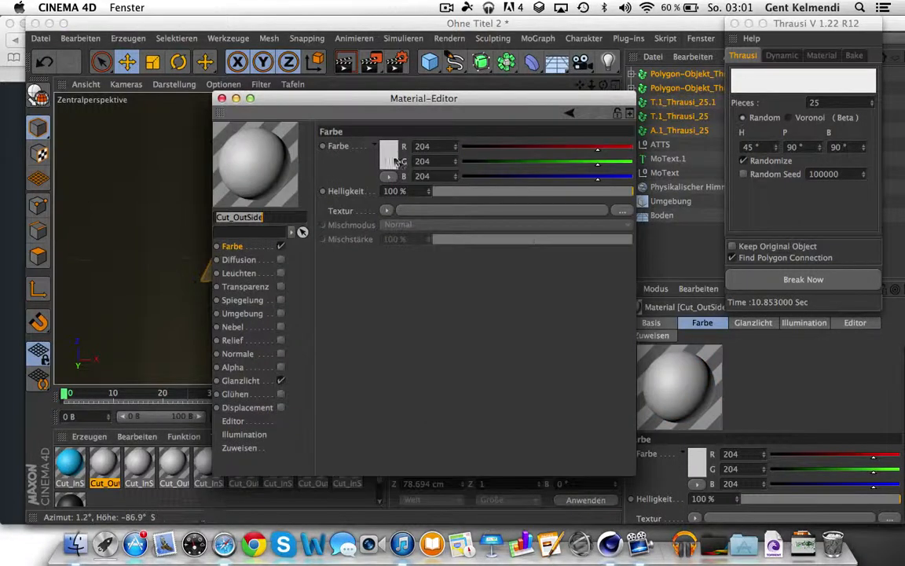
left_click(415, 148)
left_click_drag(292, 188, 292, 176)
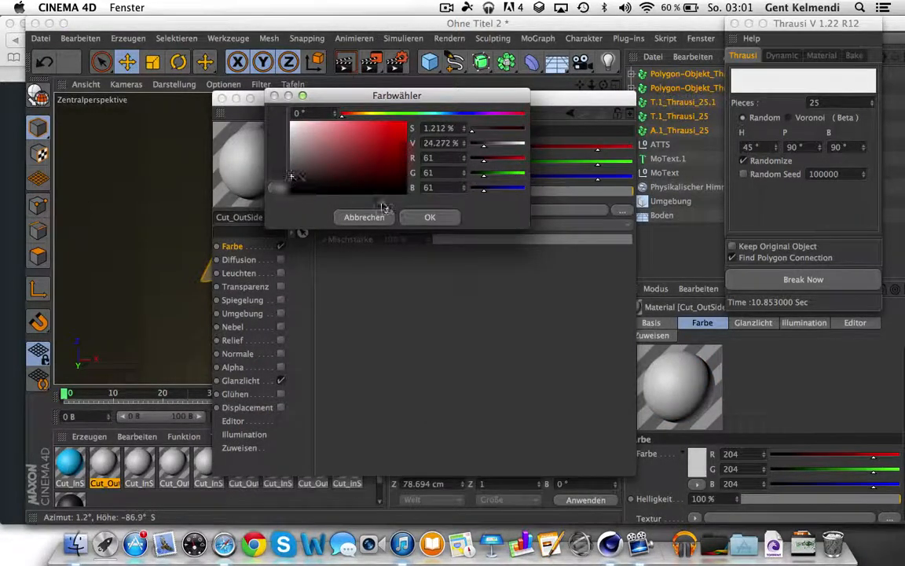
left_click(415, 218)
left_click(222, 98)
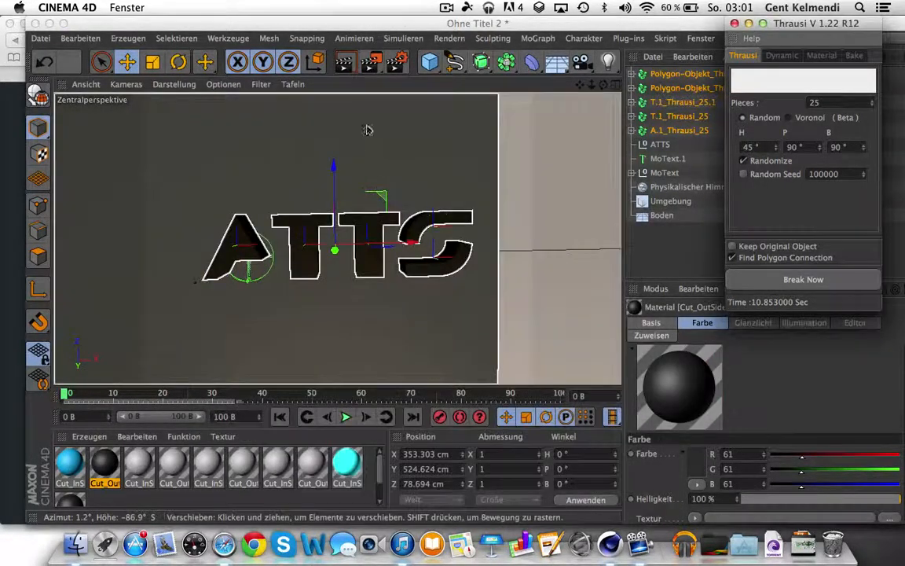
left_click(343, 67)
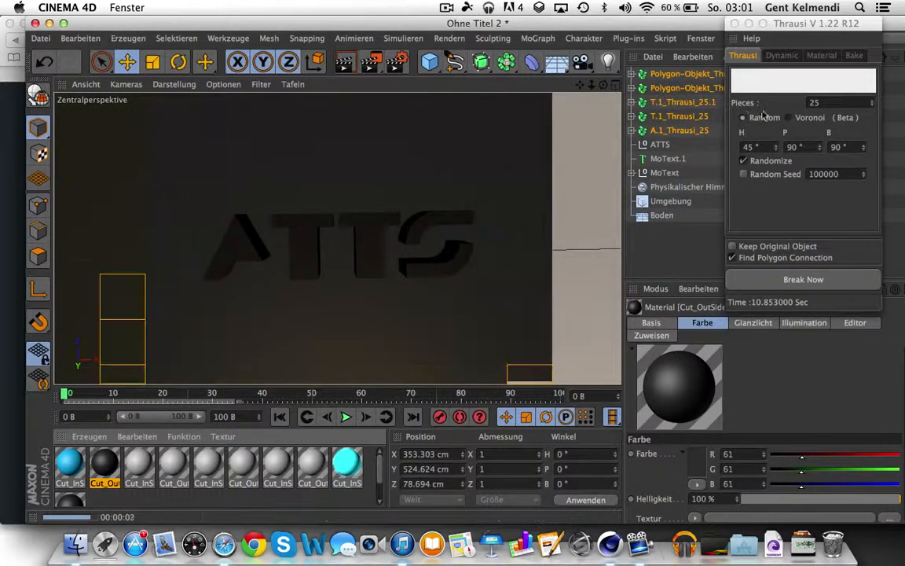
- Close Thrausi and set the trigger (Auslösung) of all five shattered objects' Dynamics Body tags to Bei Kollision
left_click(735, 24)
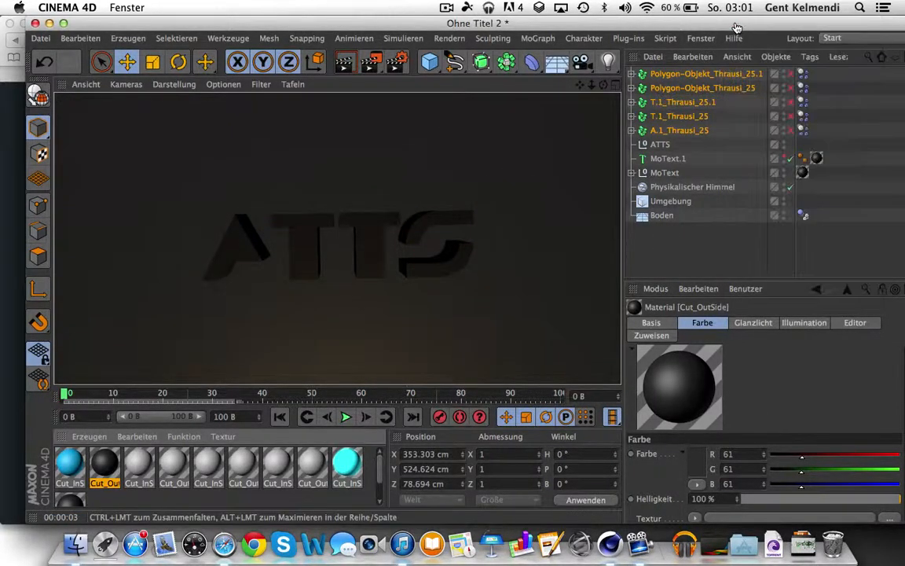
left_click(802, 73)
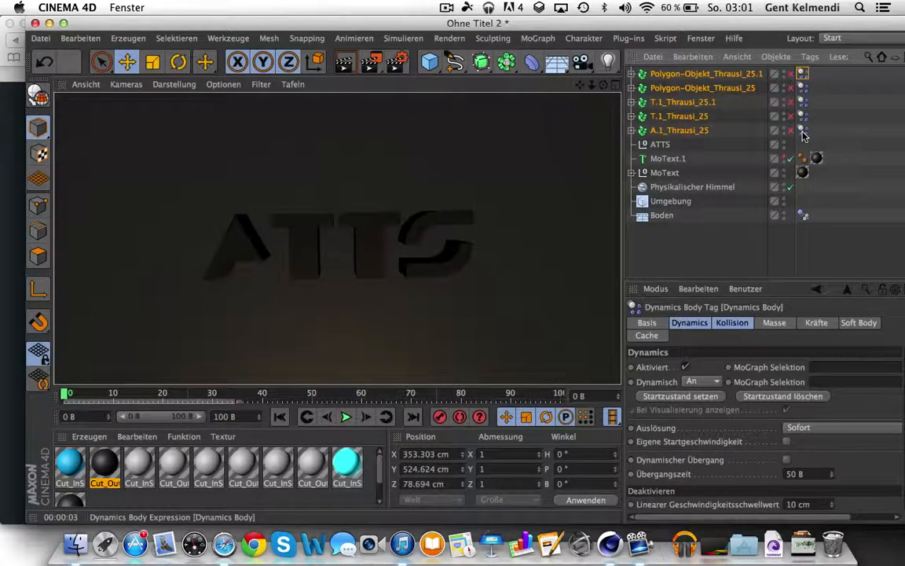
left_click(802, 131, "shift")
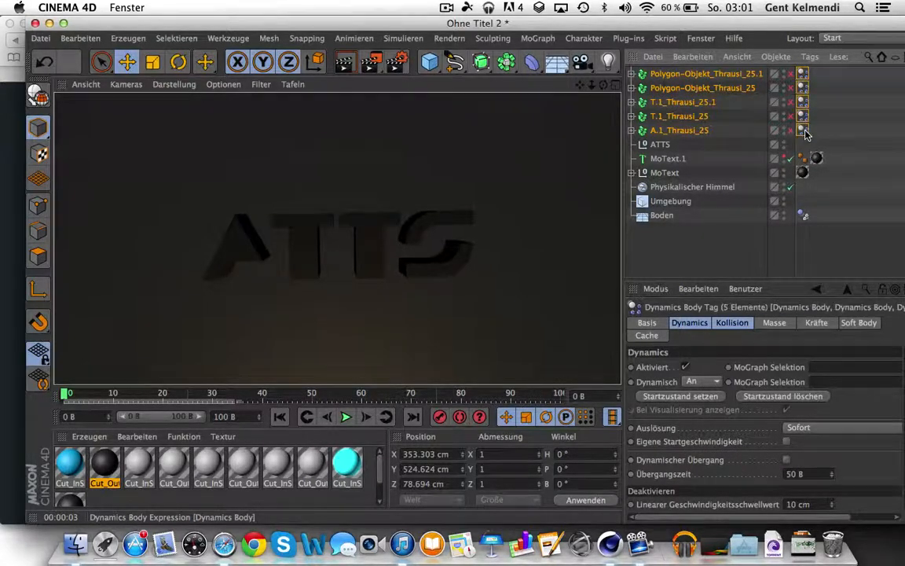
left_click(837, 431)
left_click(838, 470)
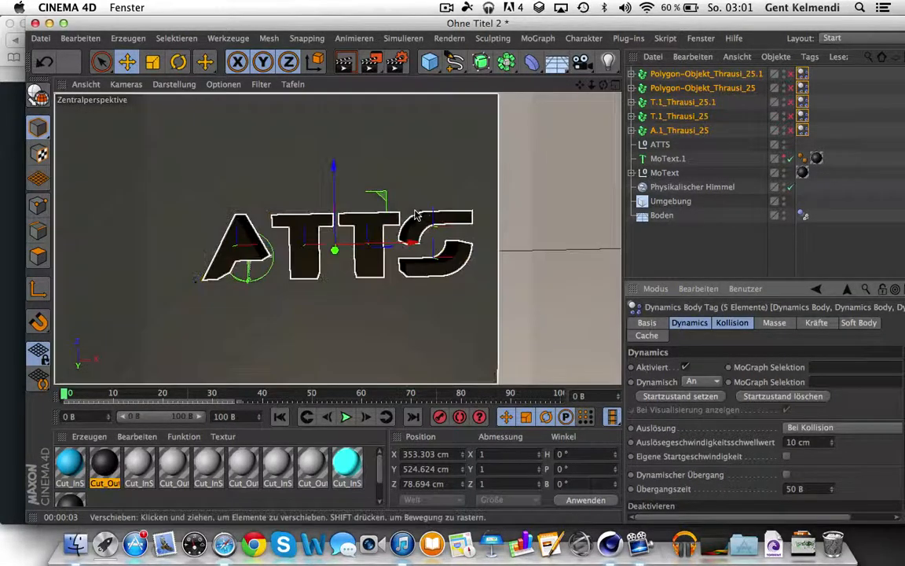
- Keyframe the shattered letters at frame 0, lower them to about -52.4 cm in Y at frame 30 and keyframe them there
left_click(440, 422)
left_click_drag(603, 85, 338, 239)
left_click(214, 394)
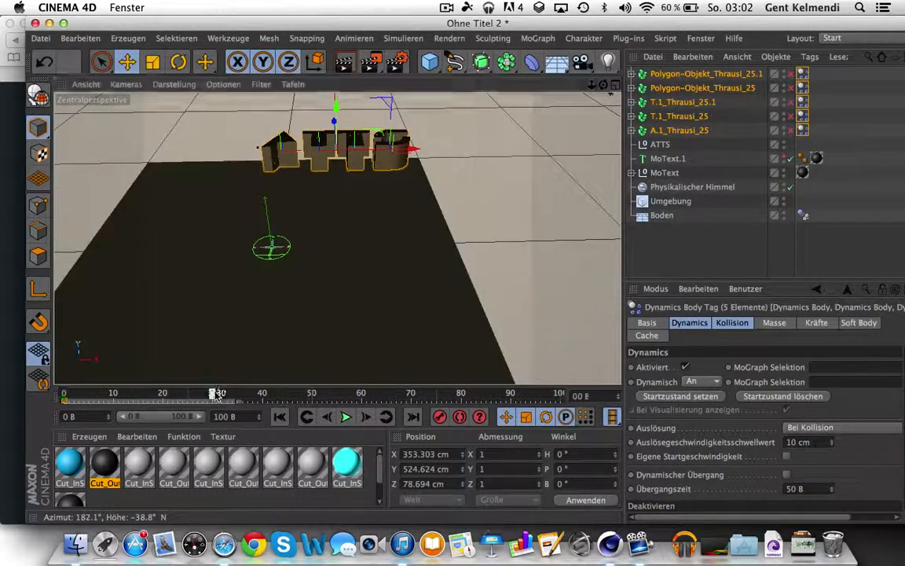
left_click_drag(336, 104, 328, 214)
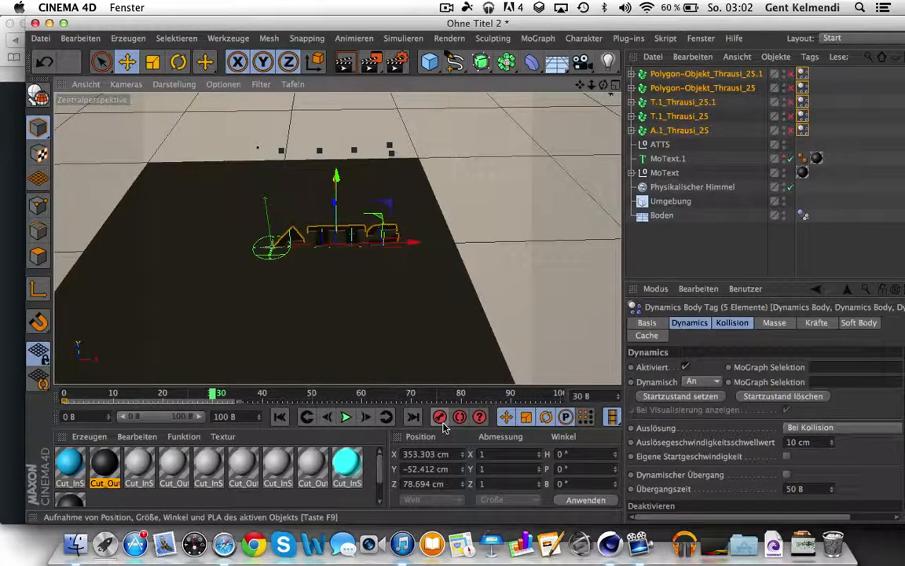
left_click(440, 417)
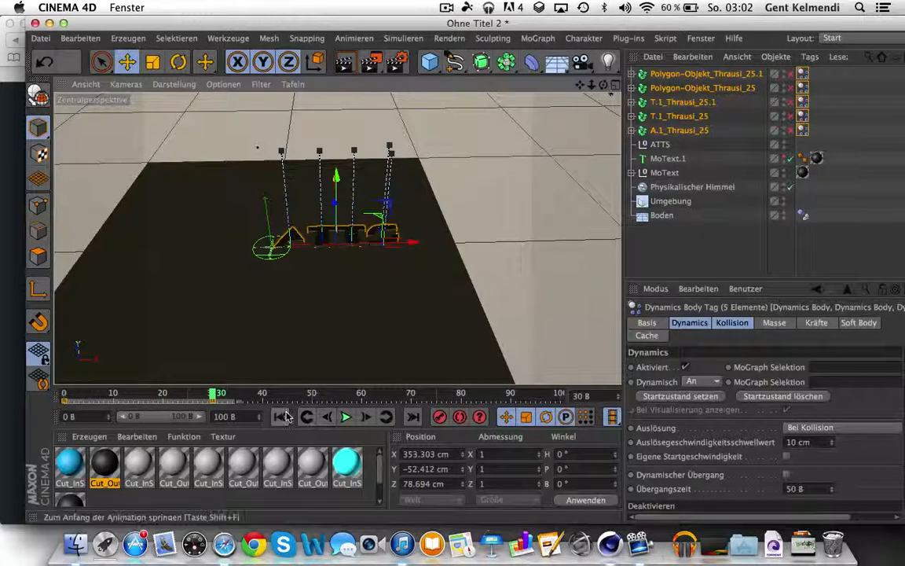
- Scrub the fall animation from the start to frame 22 and view the breaking letters closely from above
left_click(279, 416)
left_click_drag(603, 85, 603, 169)
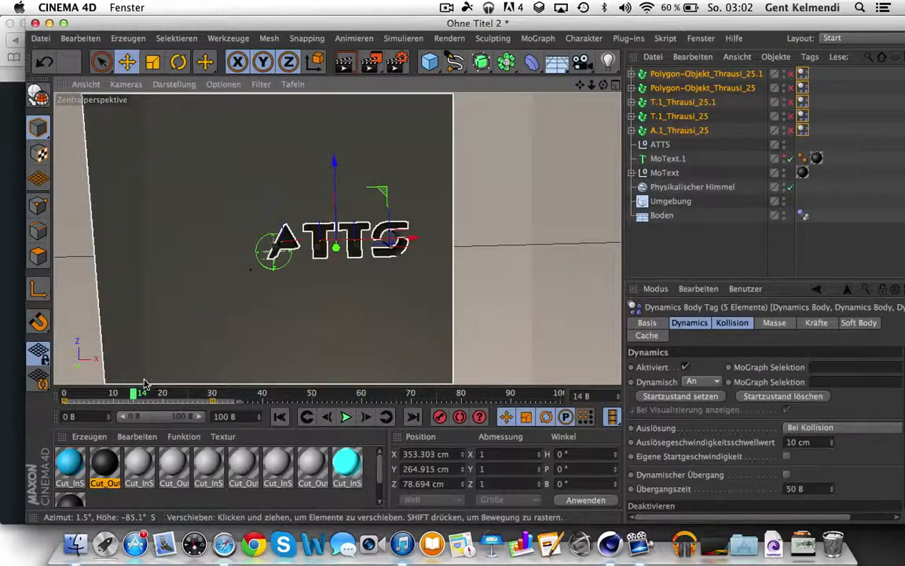
left_click_drag(136, 393, 148, 394)
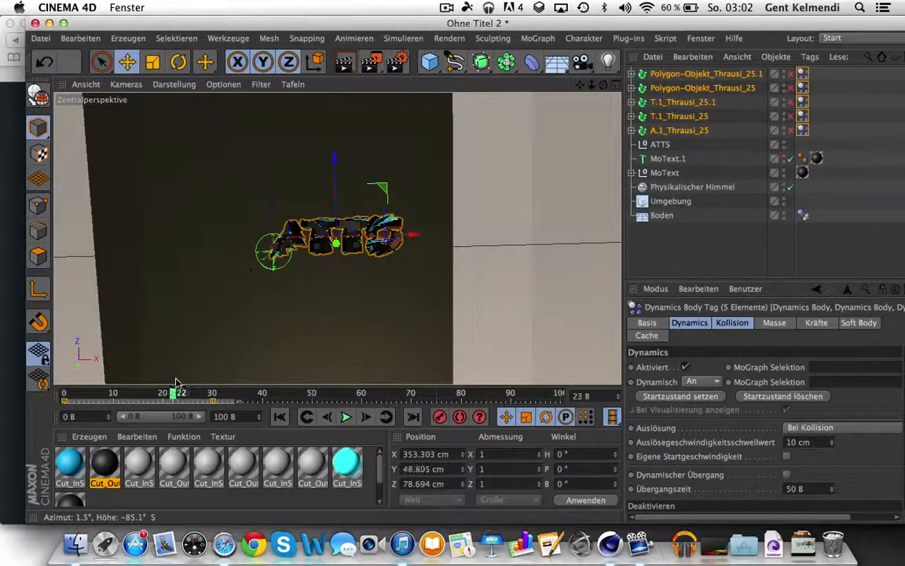
scroll(333, 228, "up", 8)
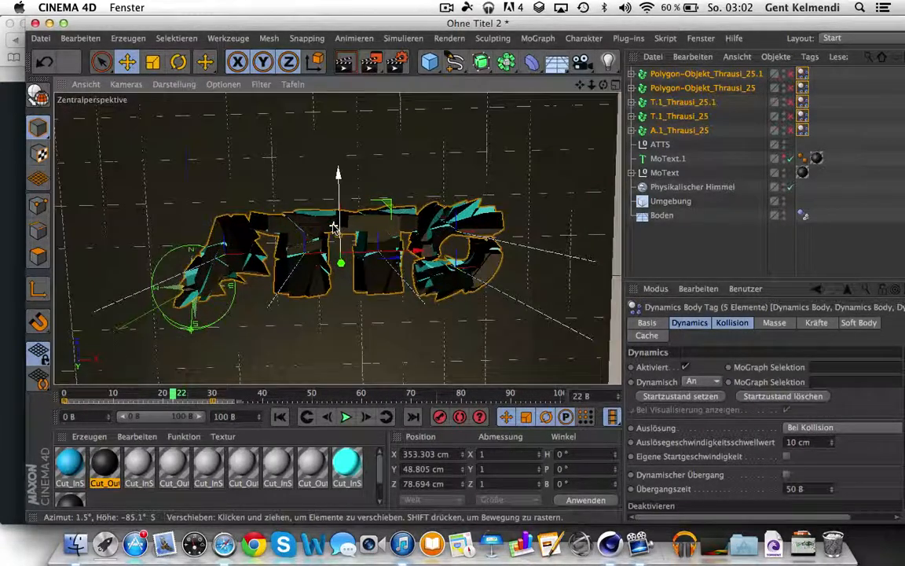
left_click_drag(603, 84, 604, 91)
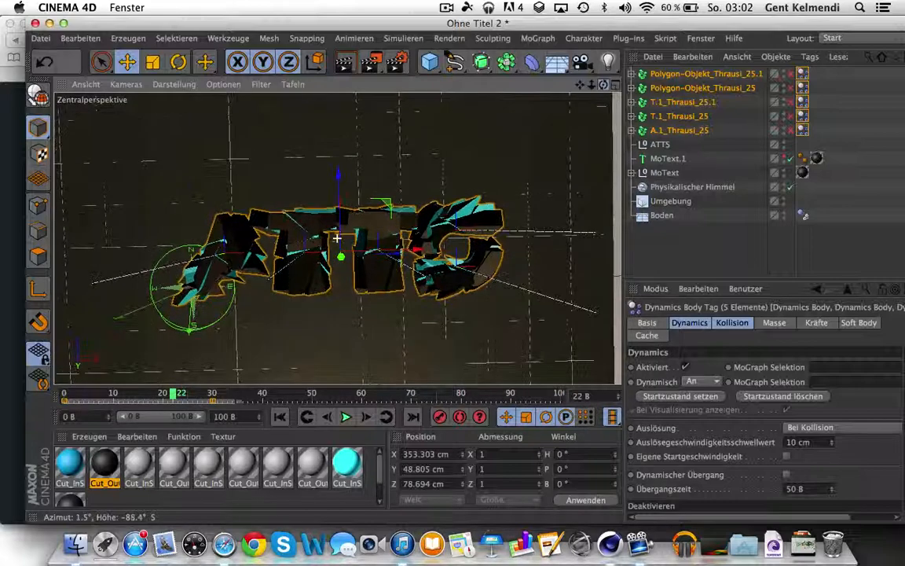
- Replay the animation from the start, stop it at frame 23 and render the current view
left_click(280, 417)
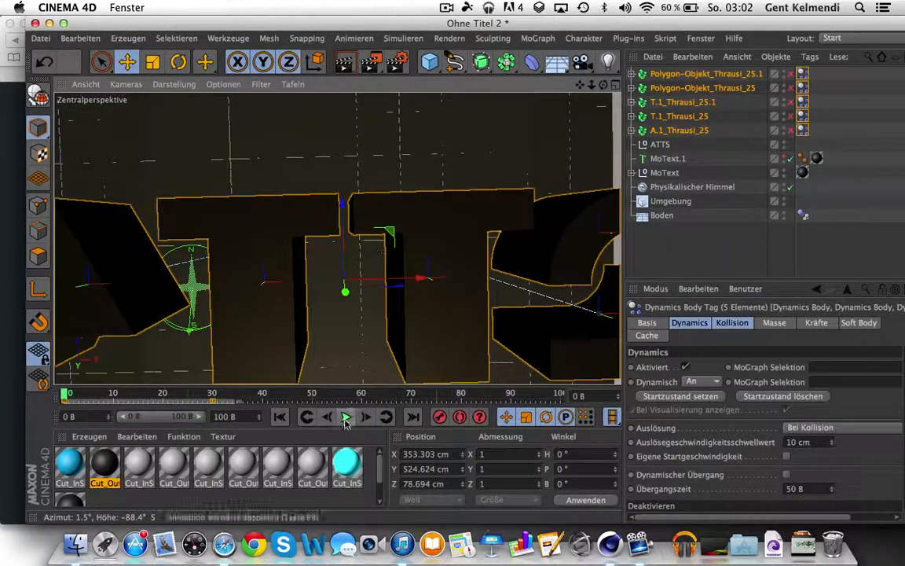
left_click(345, 417)
left_click(140, 394)
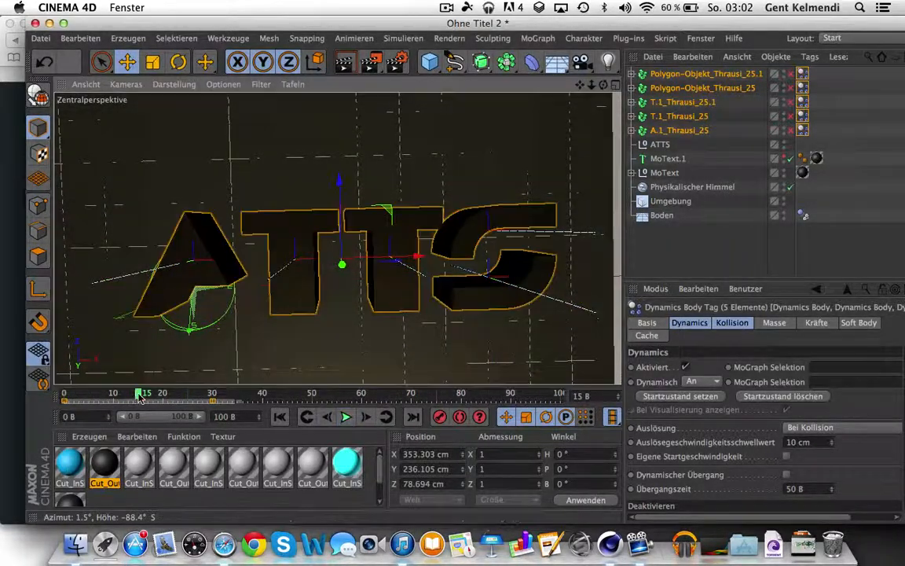
left_click_drag(140, 396, 179, 399)
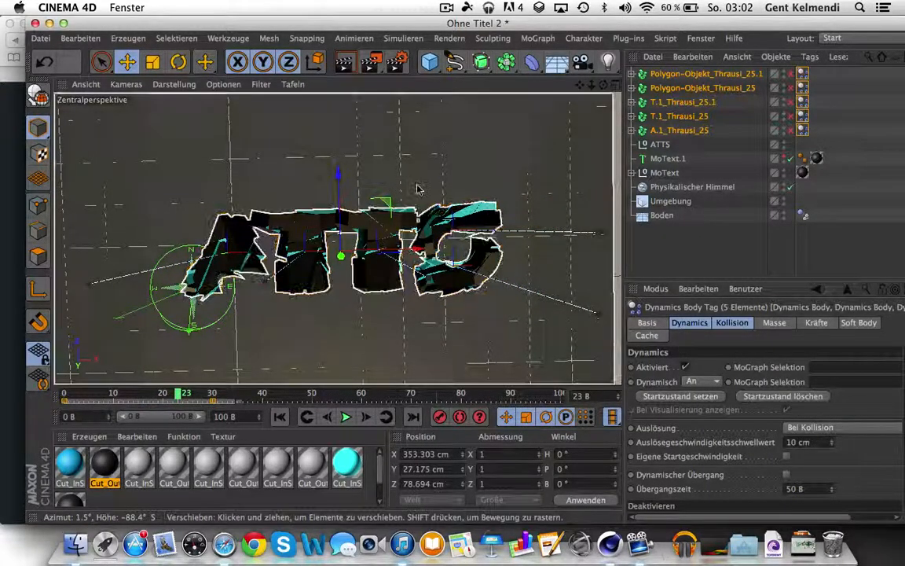
left_click(349, 65)
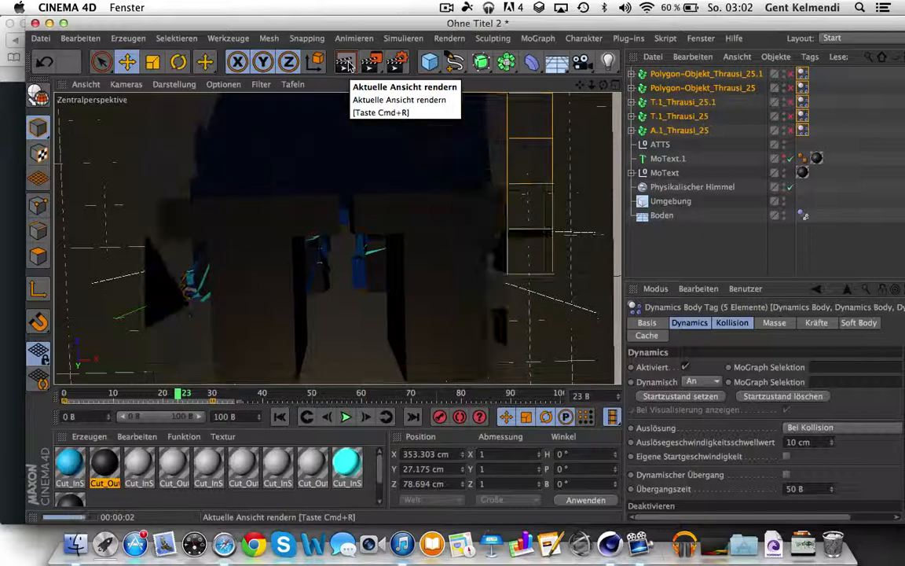
- Delete the leftover ATTS, MoText.1 and MoText objects that cover the shattered letters
left_click(666, 158)
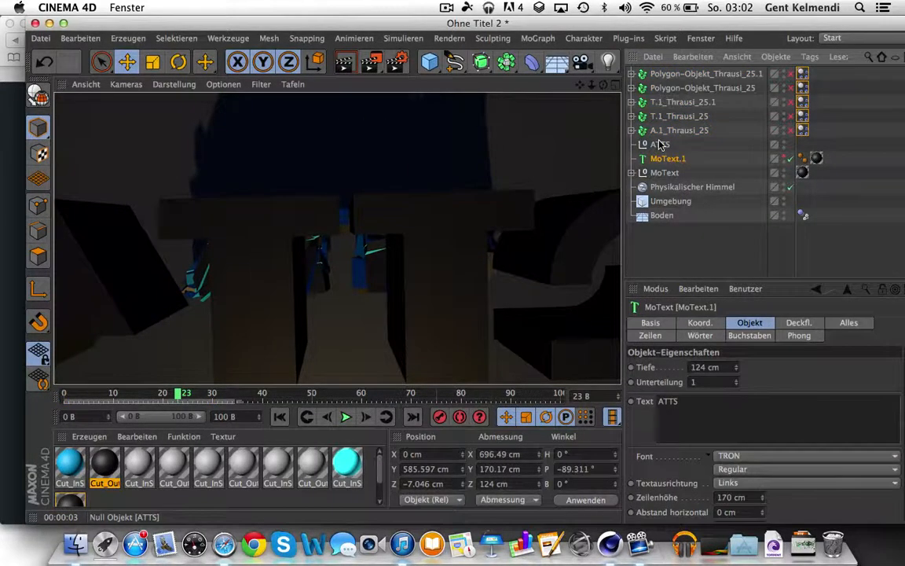
left_click(660, 146)
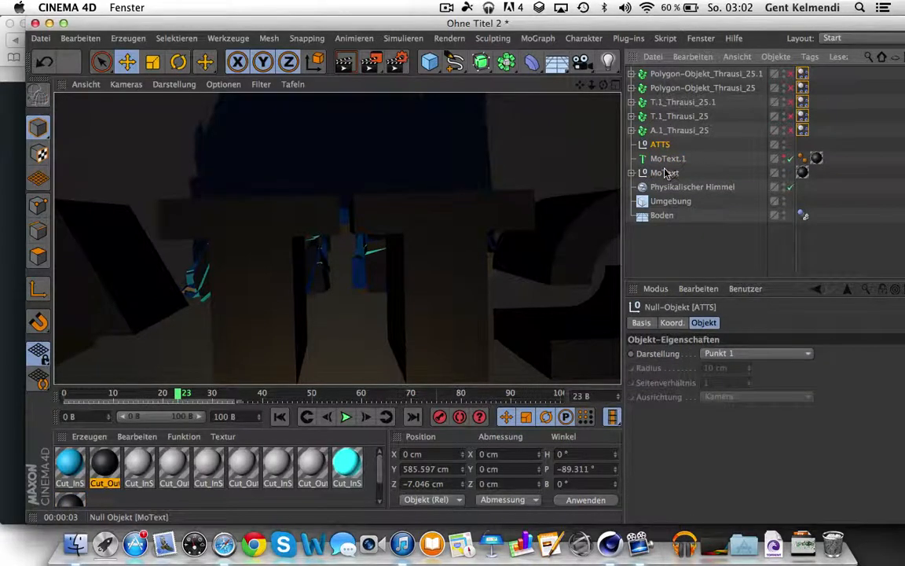
left_click(663, 173, "shift")
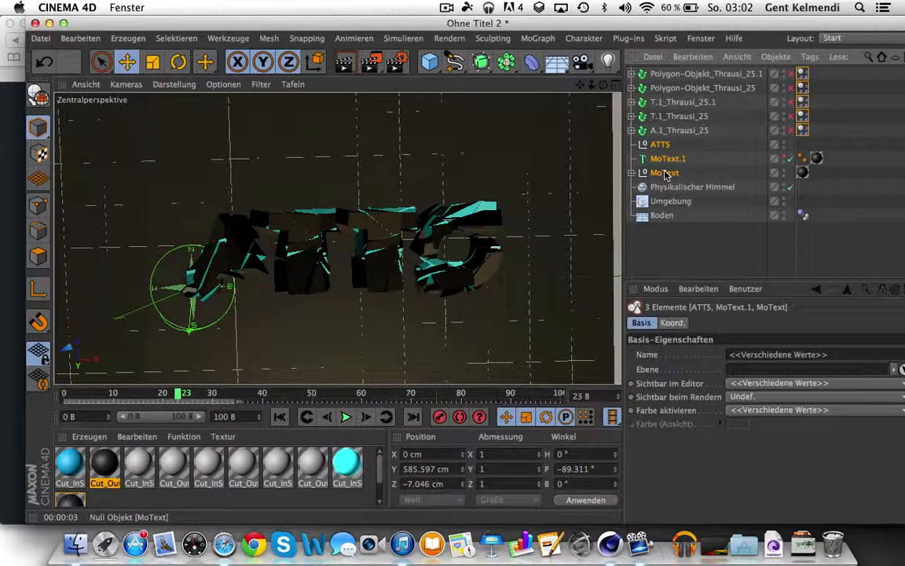
key("Delete")
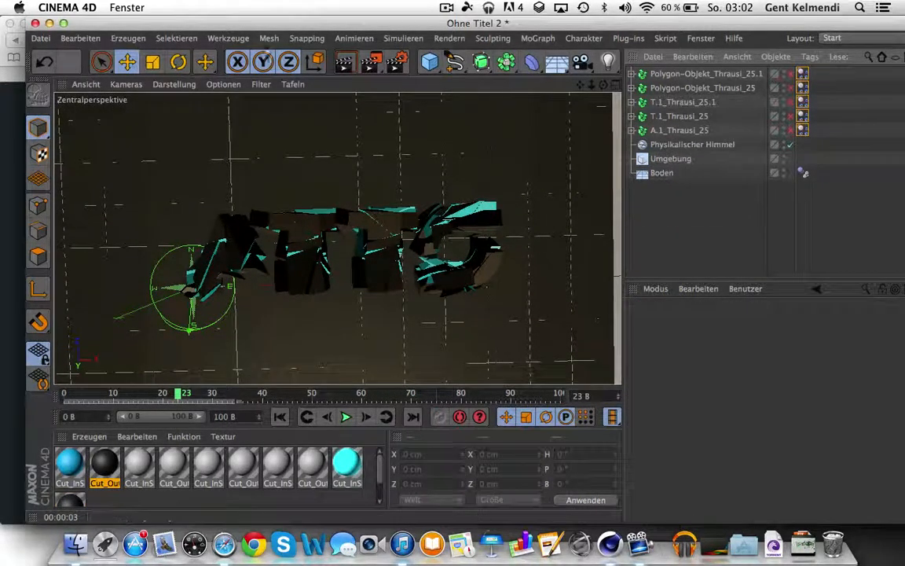
- Test-render the view and add a target spotlight with its cone widened across the ATTS letters
left_click(344, 63)
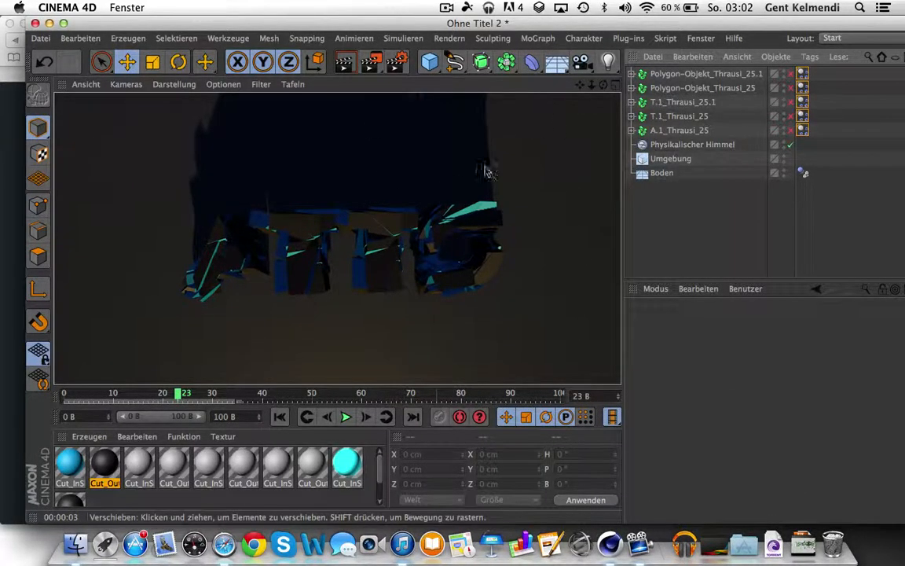
left_click_drag(613, 66, 666, 97)
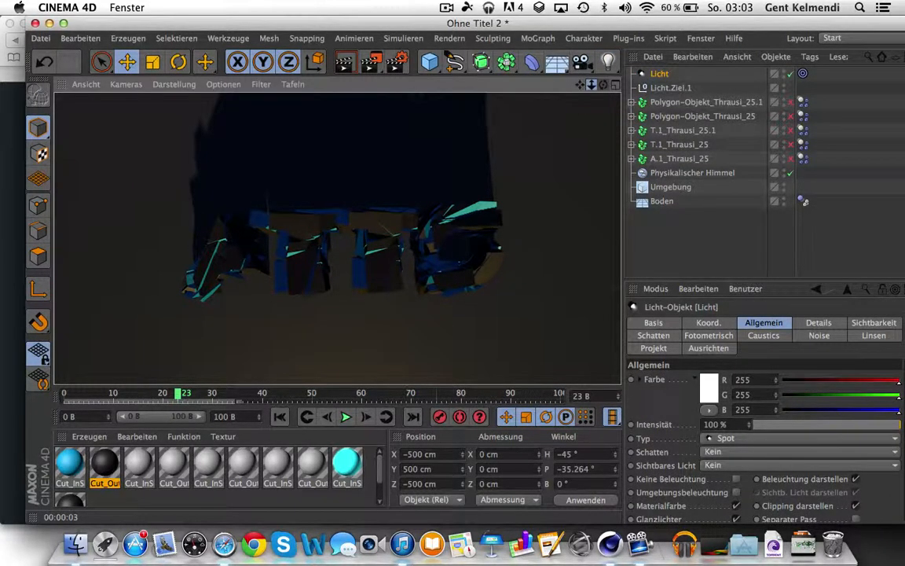
left_click(591, 84)
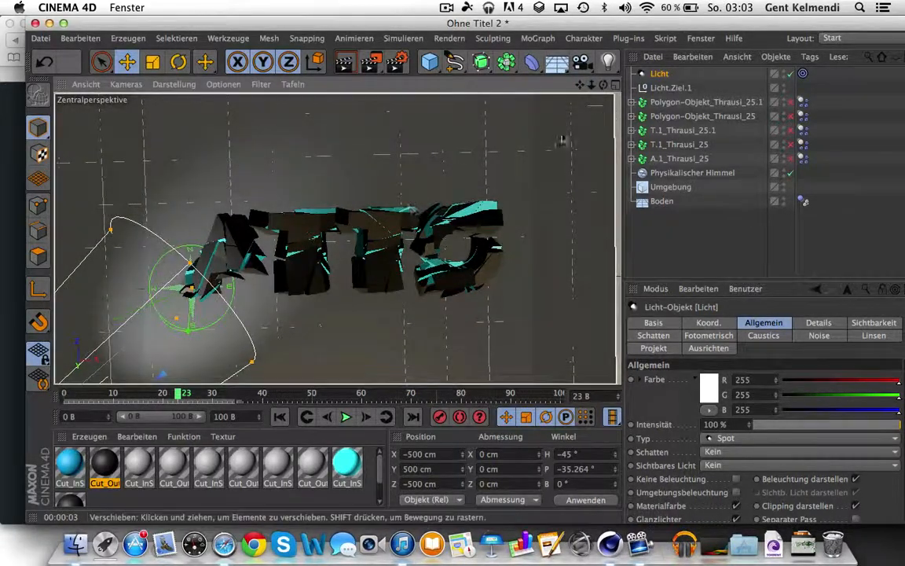
left_click_drag(595, 85, 495, 158)
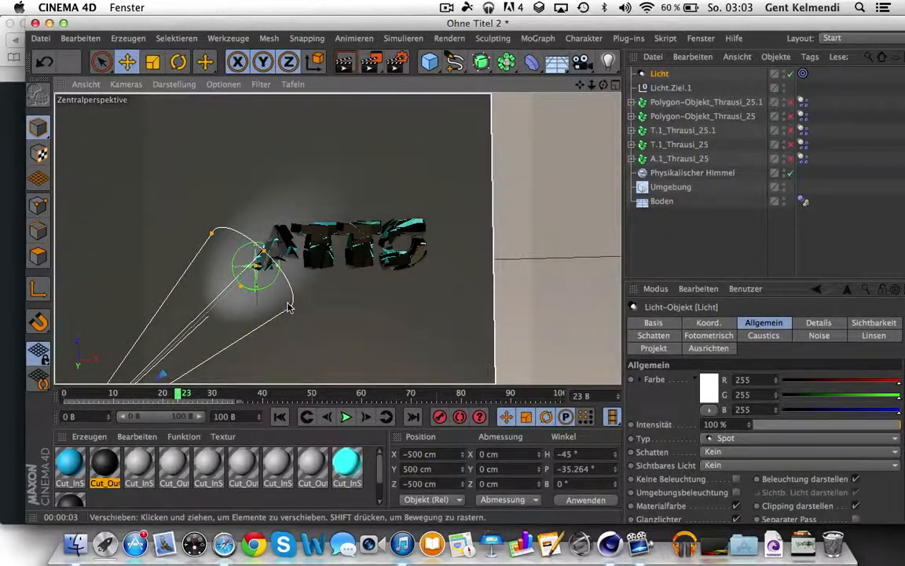
left_click_drag(288, 308, 320, 374)
- Set the spotlight's shadow type to Fläche (area) so the letters cast area shadows
left_click(726, 452)
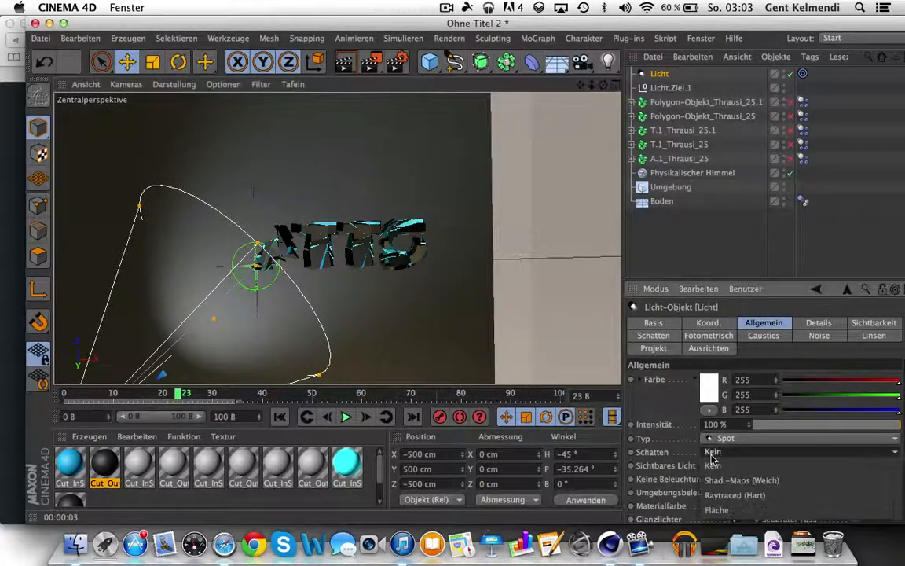
left_click(739, 511)
scroll(374, 273, "down", 2)
scroll(374, 273, "up", 8)
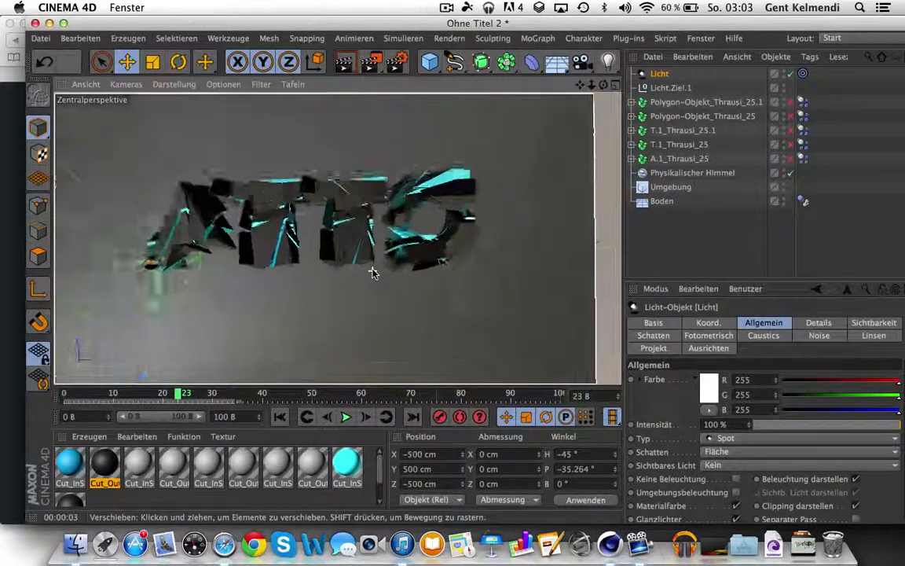
left_click_drag(579, 84, 629, 115)
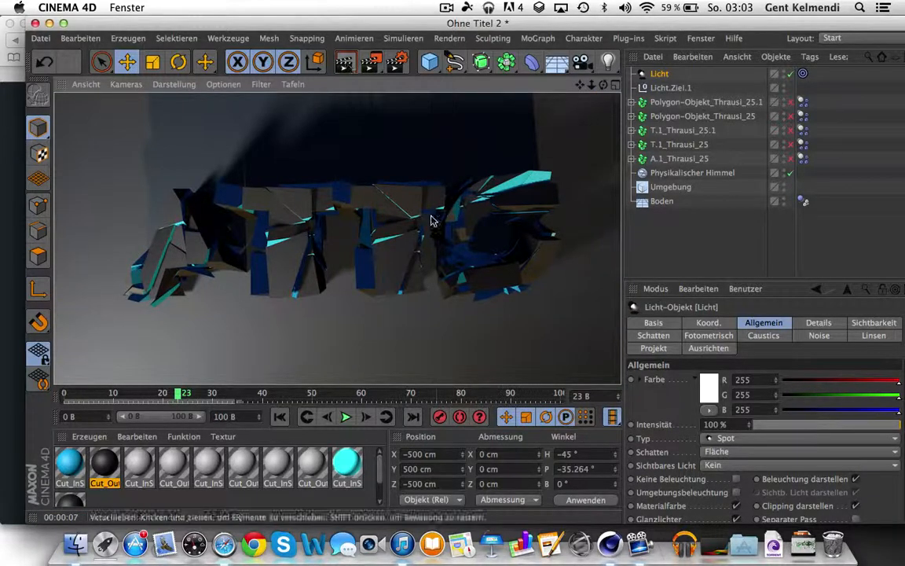
- Enable Glühen (glow) on the blue Cut_InSide material with inner strength 40 %, outer strength 209 % and radius 6 cm
double_click(71, 472)
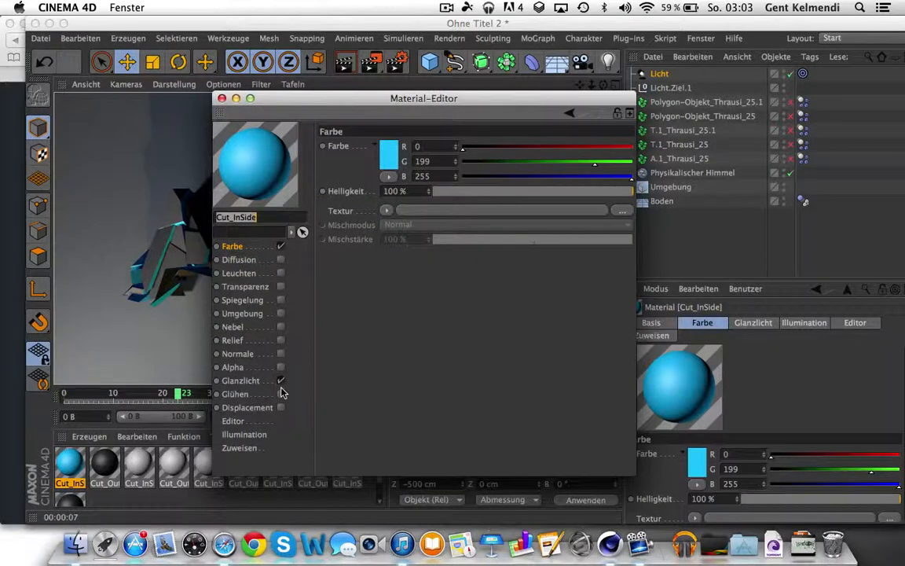
left_click(280, 395)
left_click(280, 395)
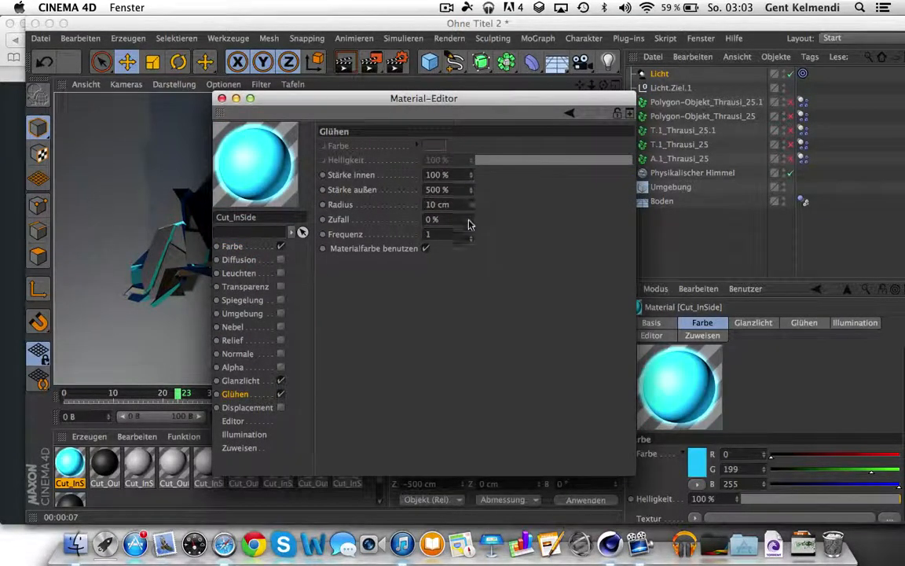
mouse_move(472, 192)
left_mouse_down()
mouse_move(475, 177)
mouse_move(472, 202)
left_mouse_up()
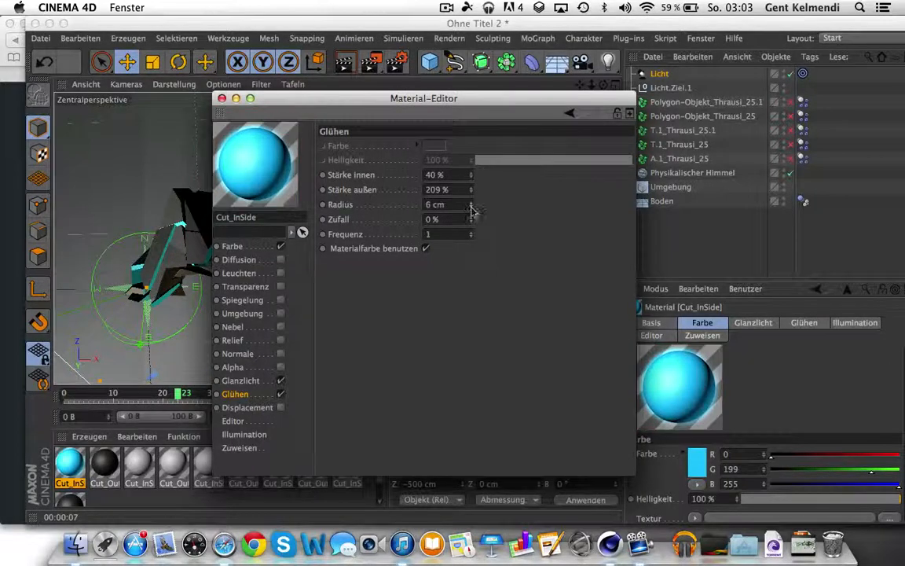
left_click(221, 98)
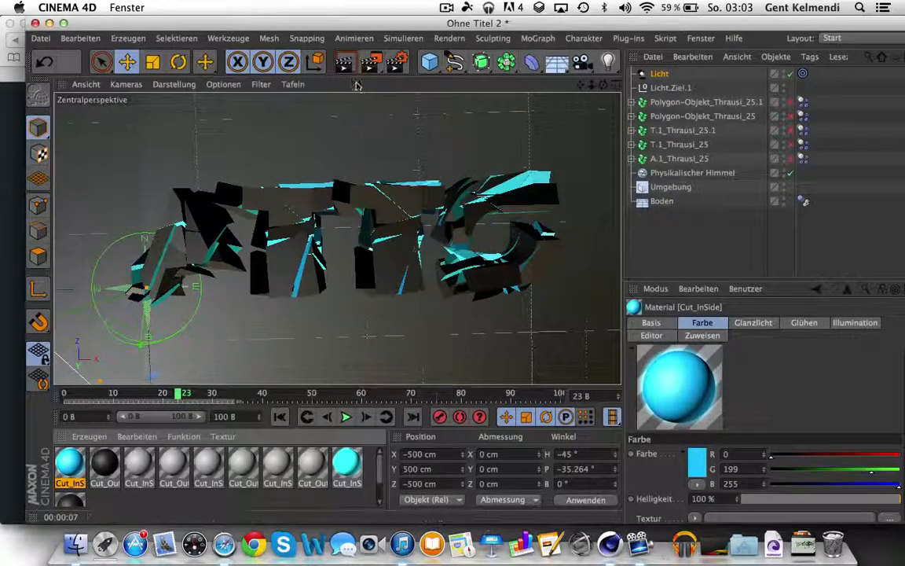
- Render the current view with the glow and compare it with the lettering on the desktop wallpaper
left_click(346, 66)
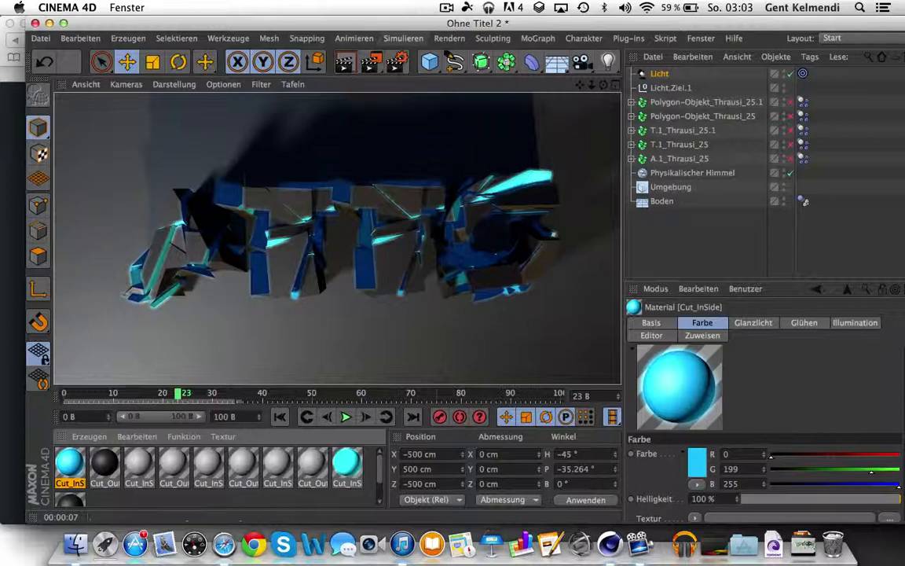
key("F11")
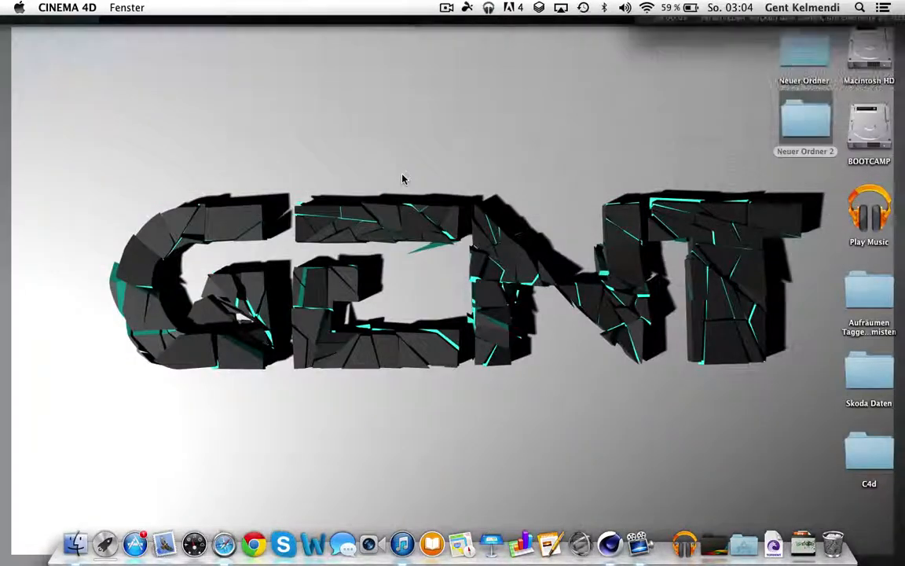
key("F11")
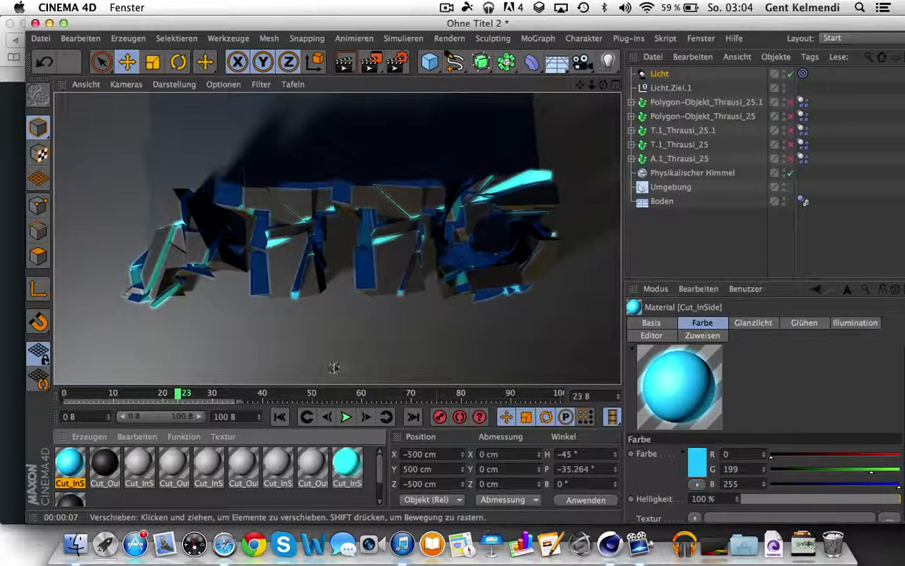
- Replay the fall animation from the start in a diagonal view from above and stop it at frame 24
left_click_drag(603, 85, 502, 118)
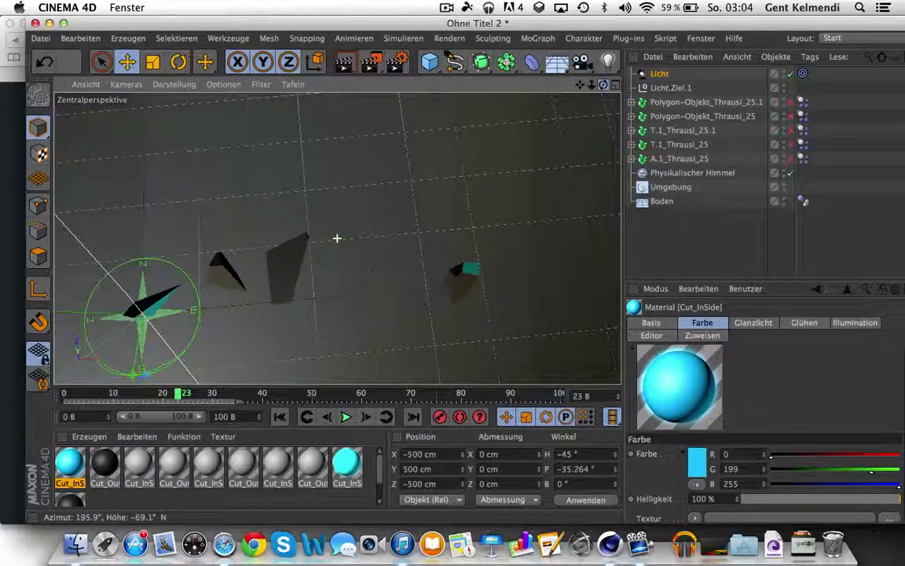
mouse_move(336, 238)
left_mouse_down()
mouse_move(599, 79)
mouse_move(336, 237)
left_mouse_up()
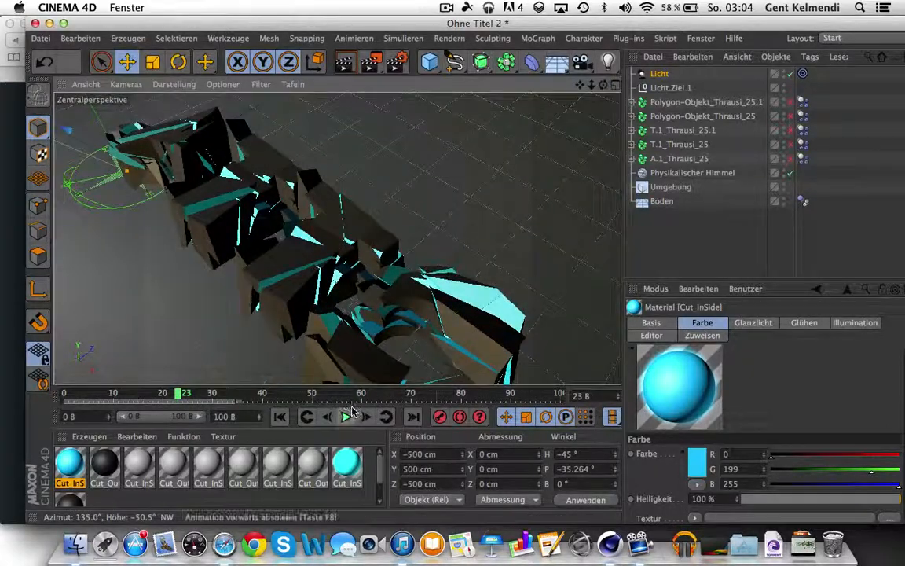
left_click(346, 418)
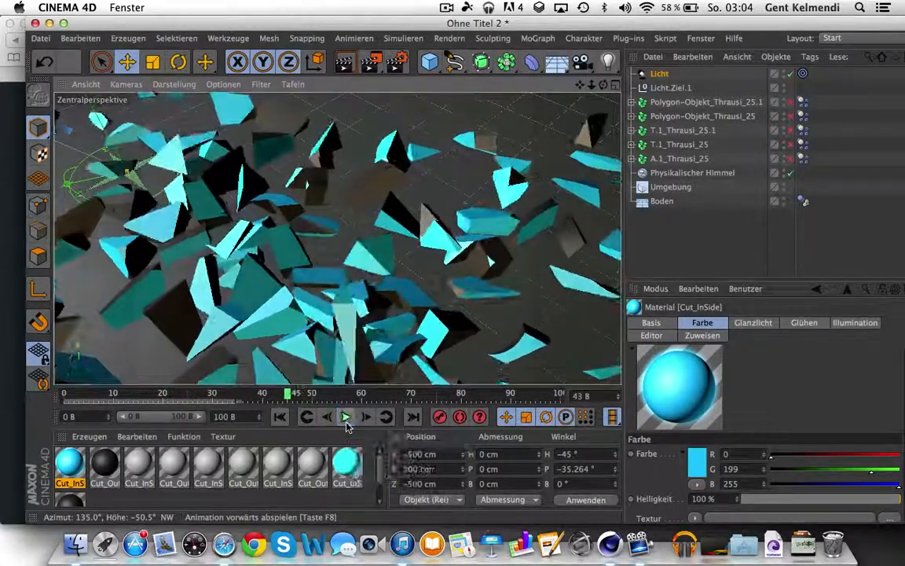
left_click(347, 417)
left_click(280, 418)
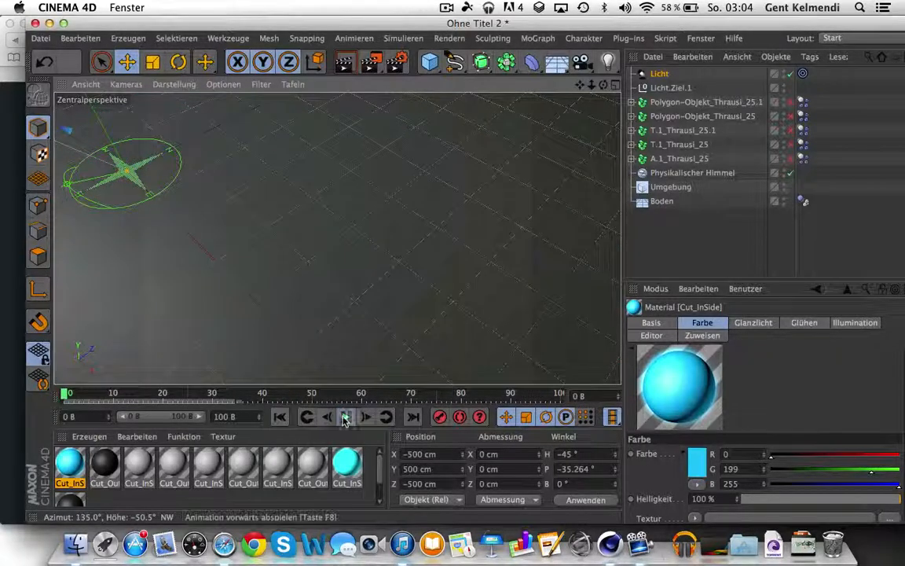
left_click(347, 417)
left_click(347, 417)
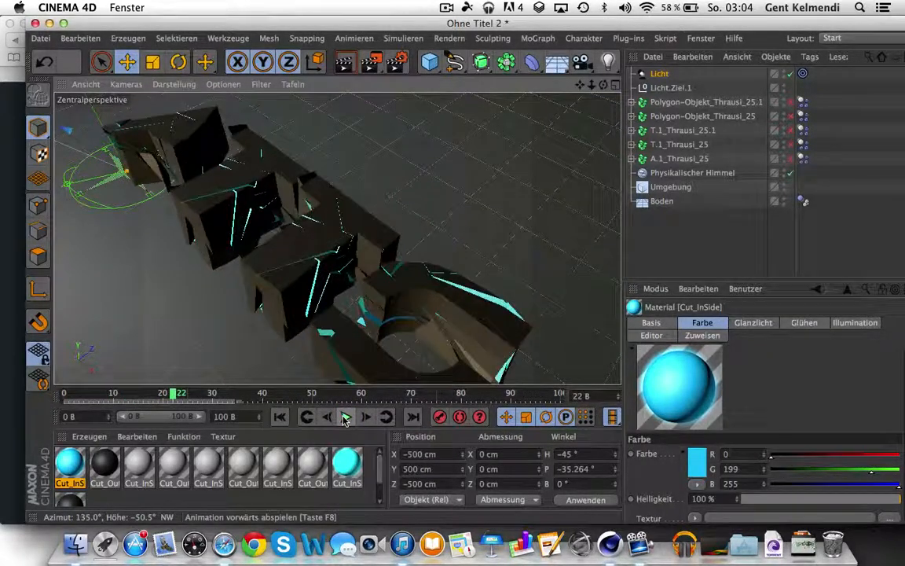
left_click(346, 420)
left_click(346, 420)
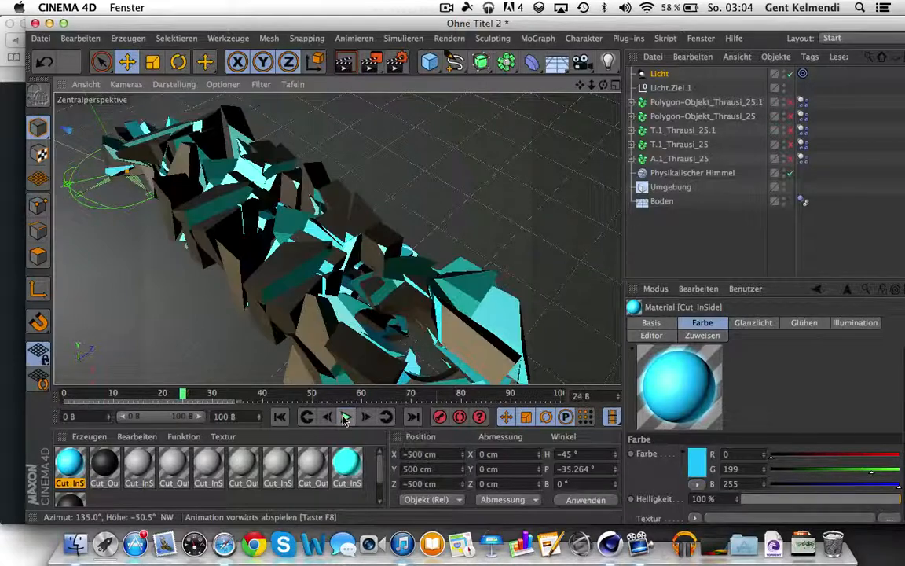
- Render frame 22 from the diagonal view and reveal the desktop wallpaper lettering for comparison
mouse_move(187, 394)
left_mouse_down()
mouse_move(24, 411)
mouse_move(177, 399)
mouse_move(12, 449)
mouse_move(121, 394)
mouse_move(177, 395)
left_mouse_up()
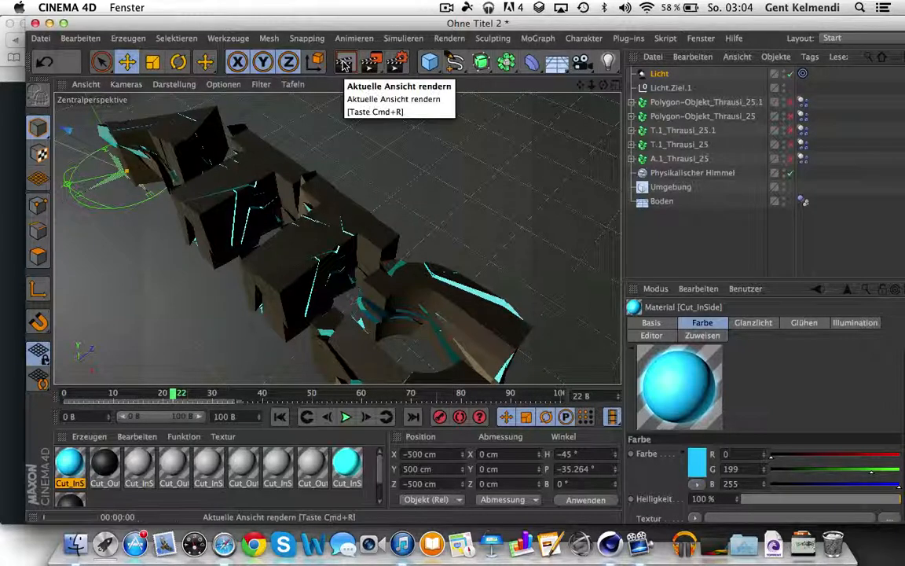
left_click(345, 65)
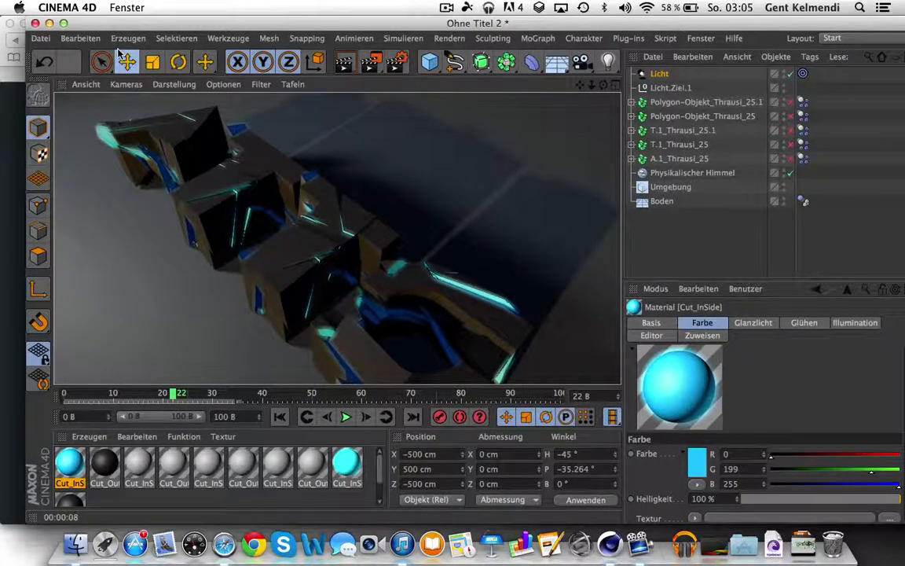
key("F11")
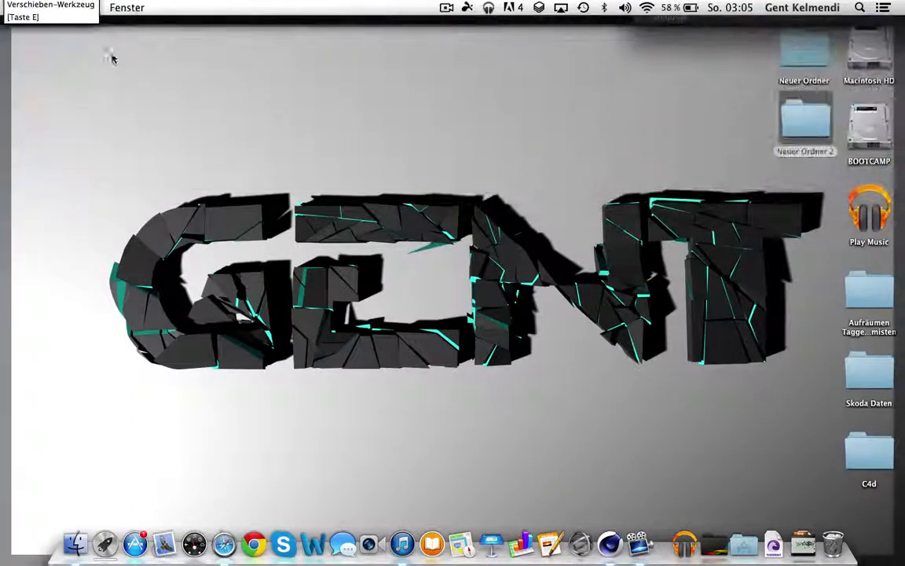